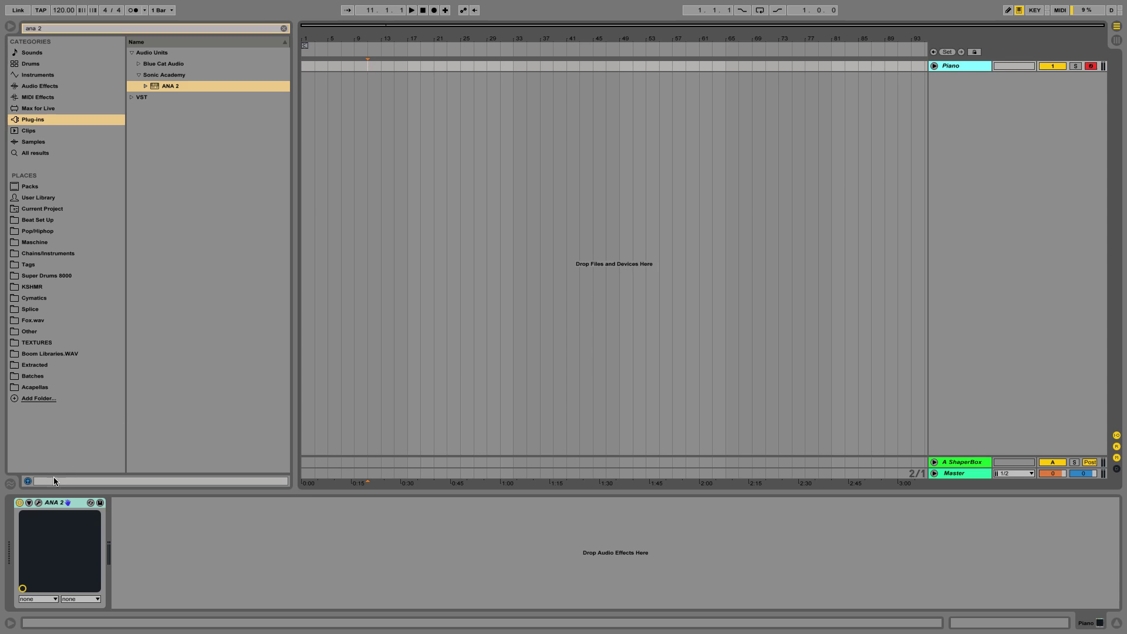
# Open the ANA 2 instrument's interface from the Piano track's device chain.
pyautogui.click(38, 502)
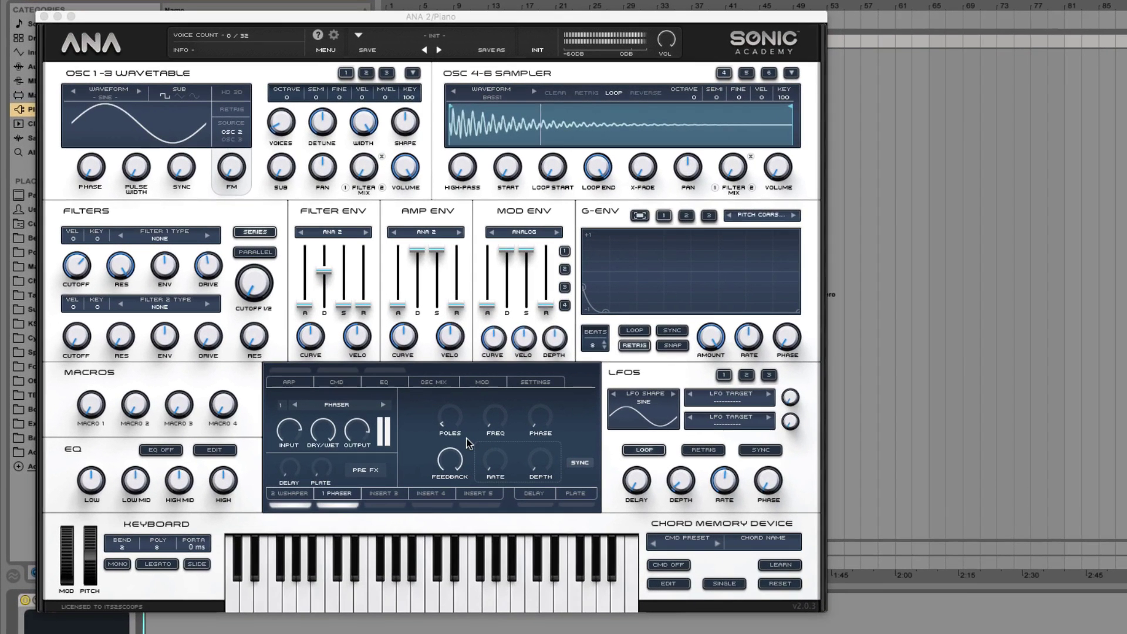
pyautogui.click(492, 423)
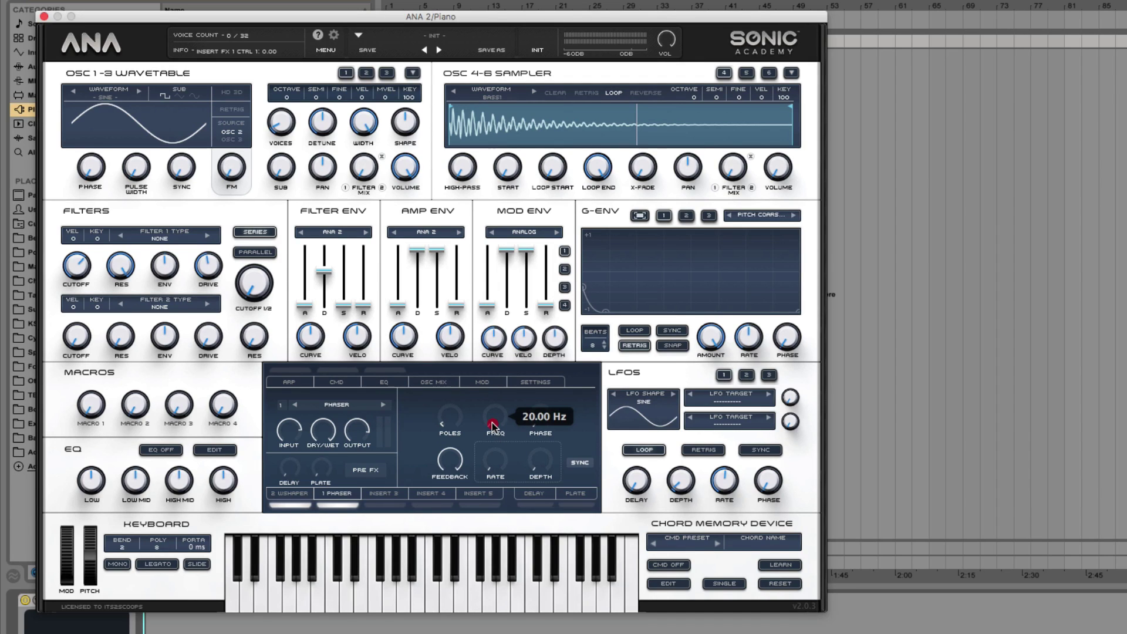
pyautogui.moveTo(492, 423); pyautogui.dragTo(505, 382)
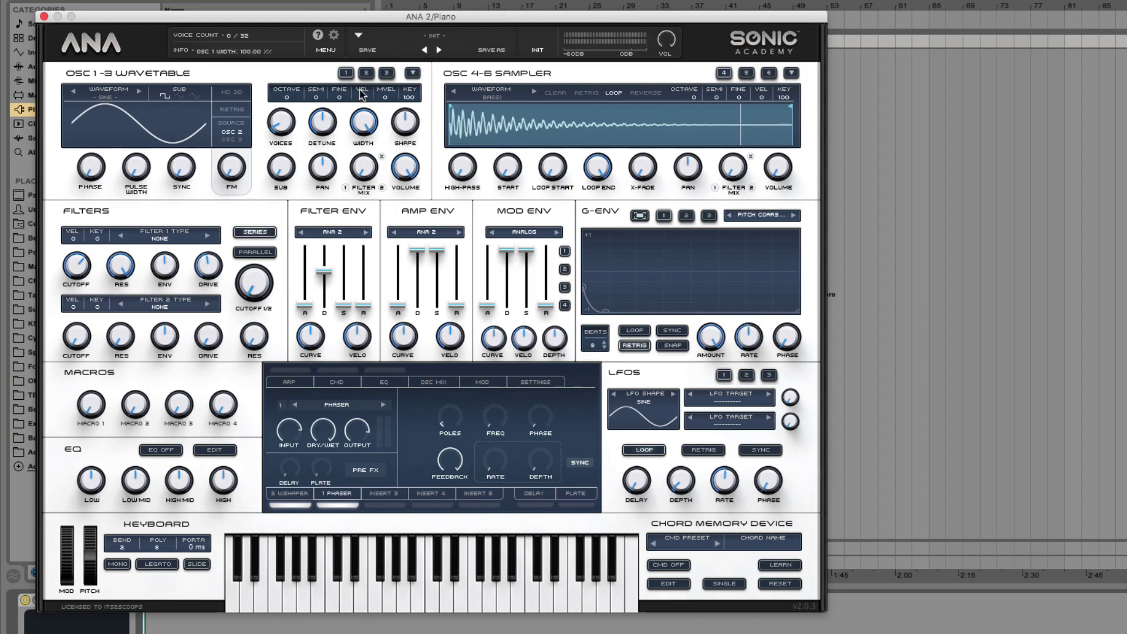
pyautogui.click(359, 35)
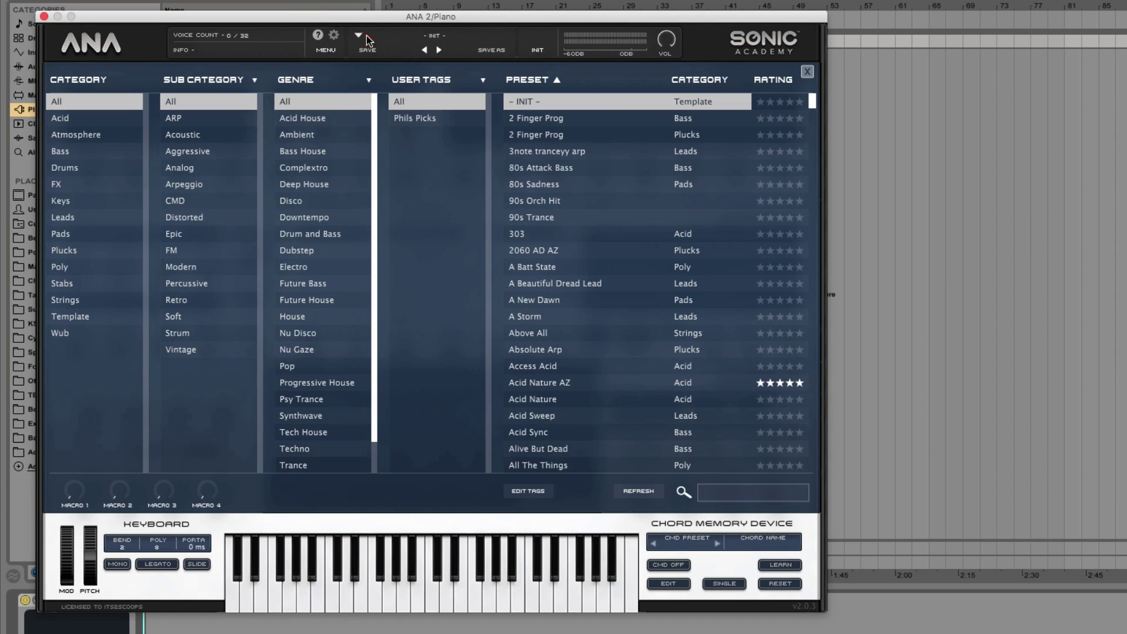
pyautogui.click(333, 36)
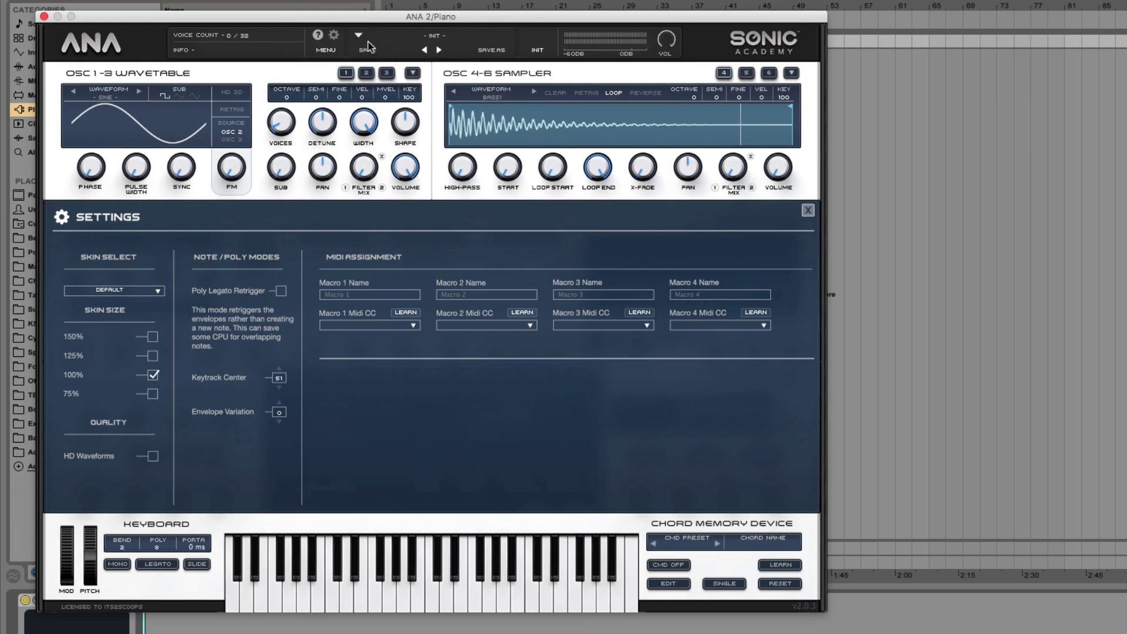
pyautogui.click(333, 35)
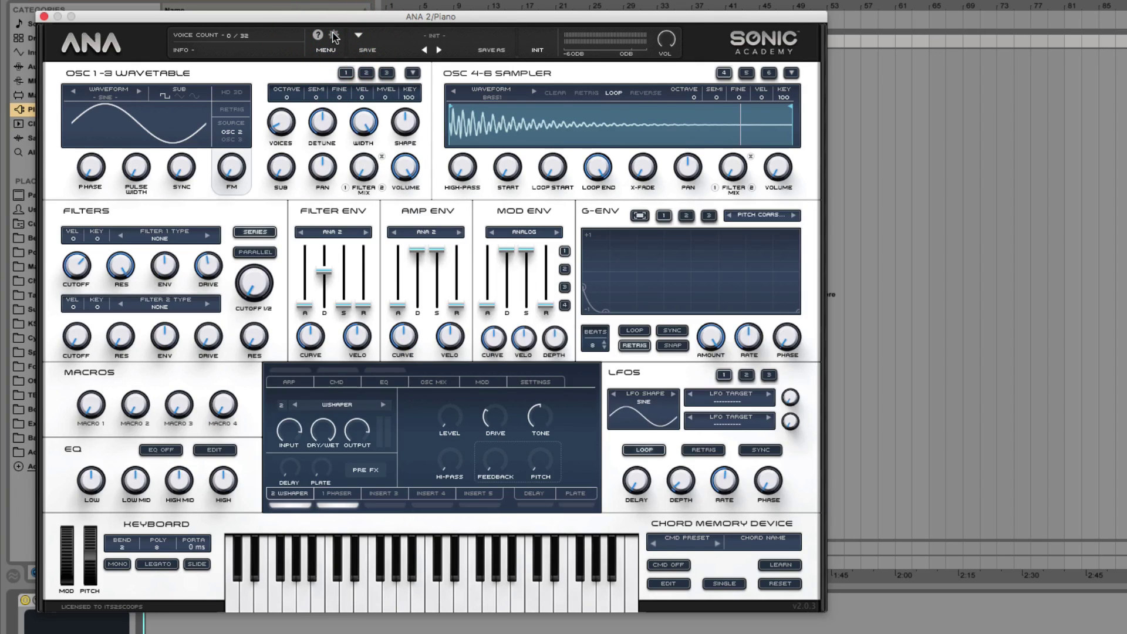
# Initialize the preset and load the analog Sine waveform into oscillator 1.
pyautogui.click(330, 52)
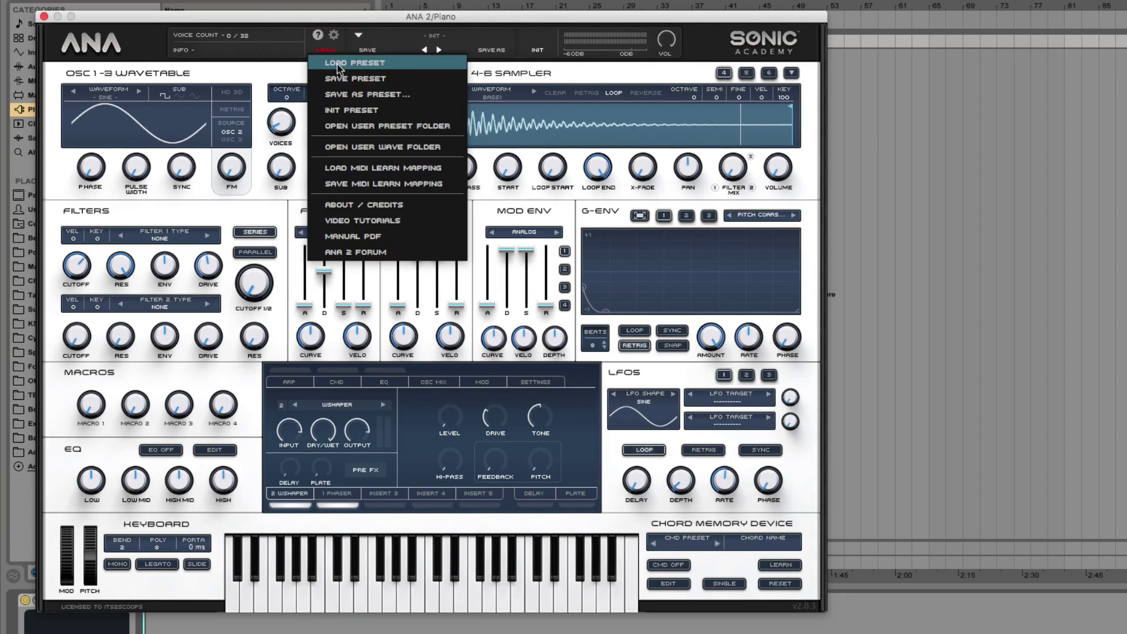
pyautogui.click(338, 109)
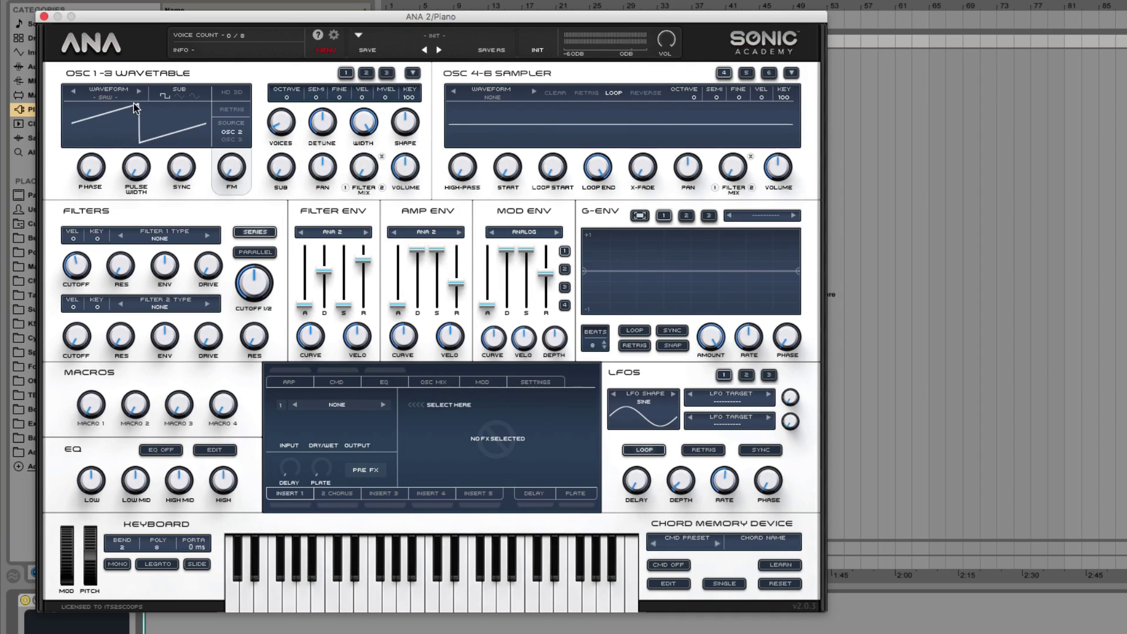
pyautogui.click(101, 99)
pyautogui.click(336, 286)
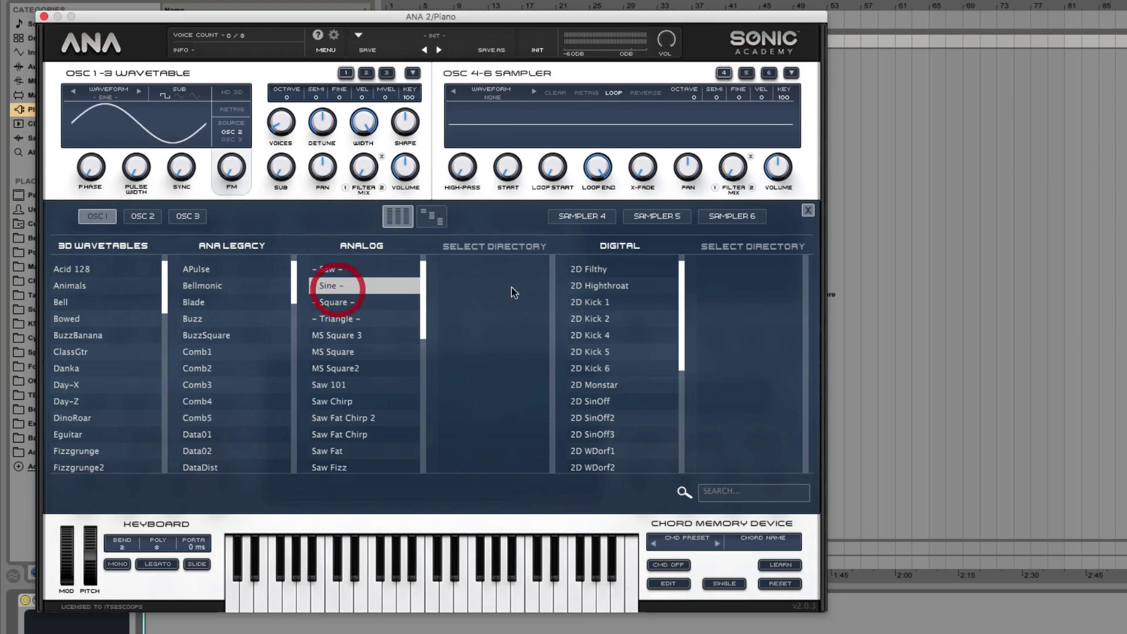
pyautogui.click(951, 589)
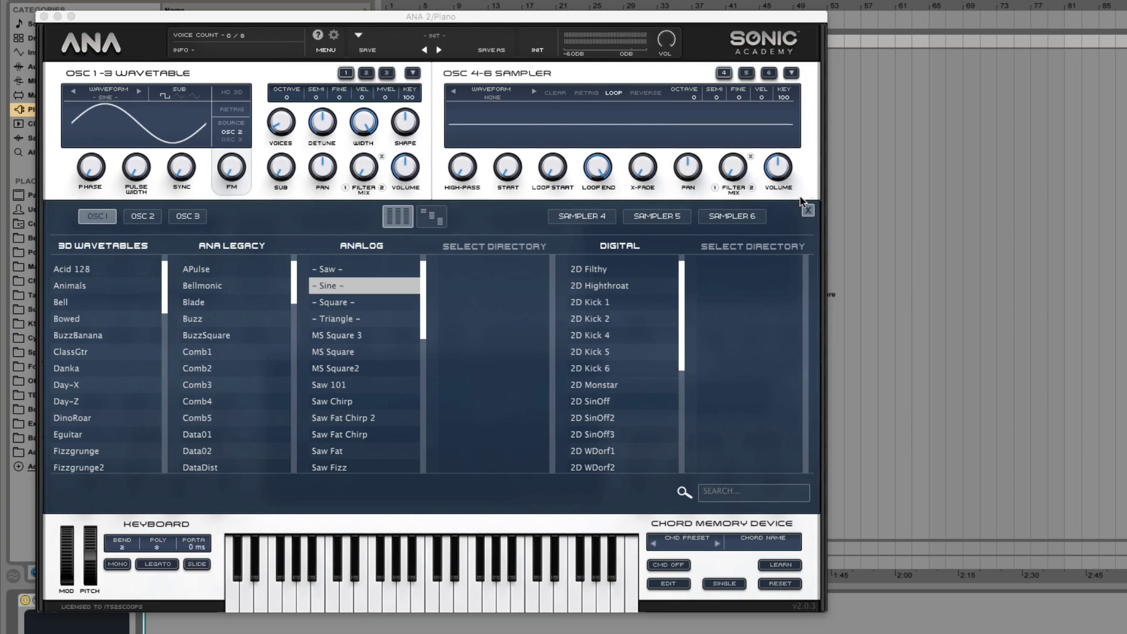
pyautogui.click(807, 211)
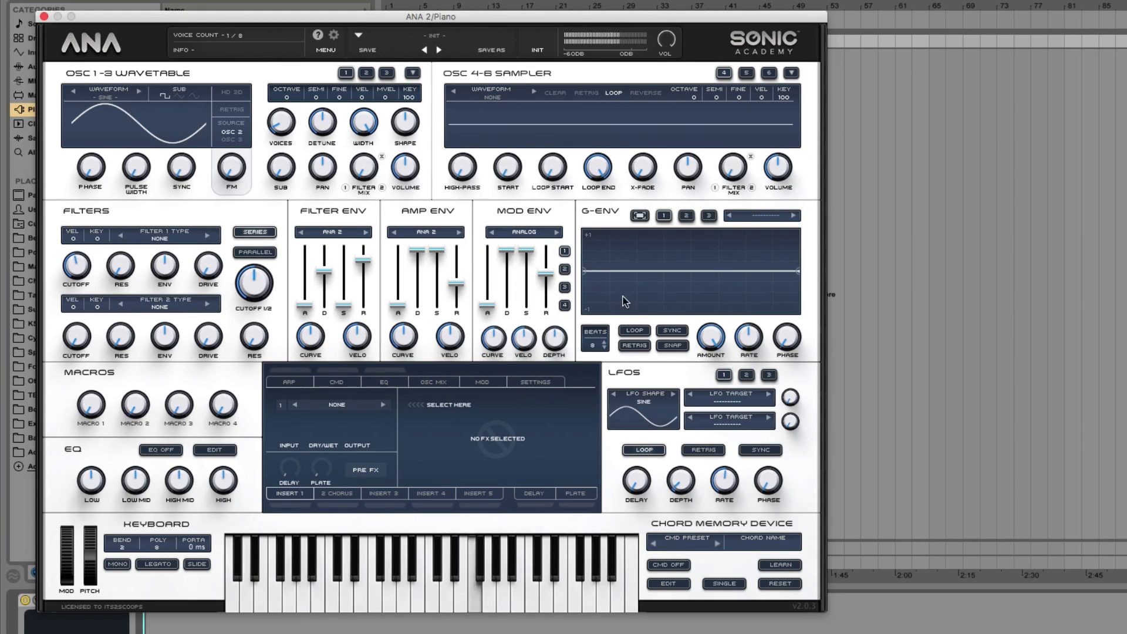
# Lower the amp envelope's release to its minimum and assign G-Env 1 to Pitch Coarse All.
pyautogui.moveTo(459, 278); pyautogui.dragTo(457, 306)
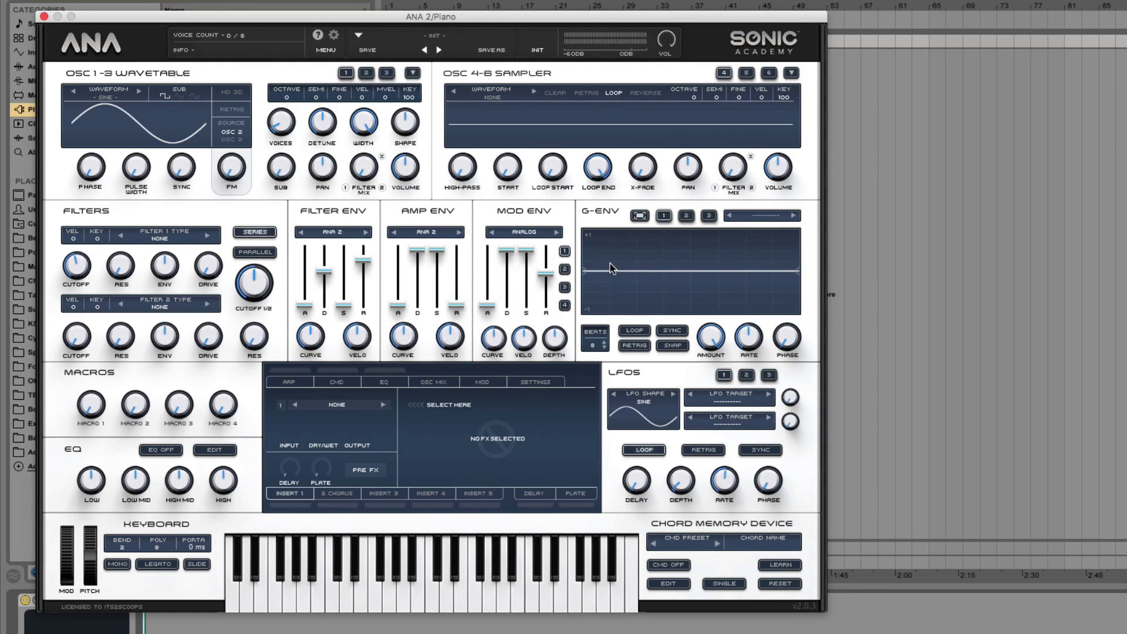
pyautogui.click(753, 216)
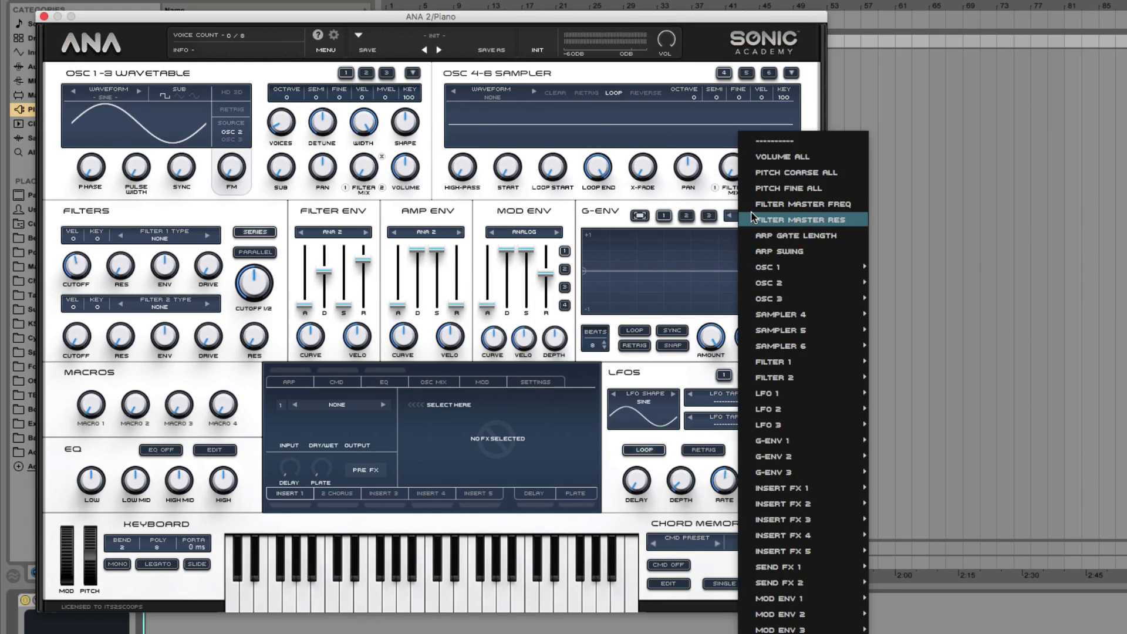
pyautogui.click(785, 174)
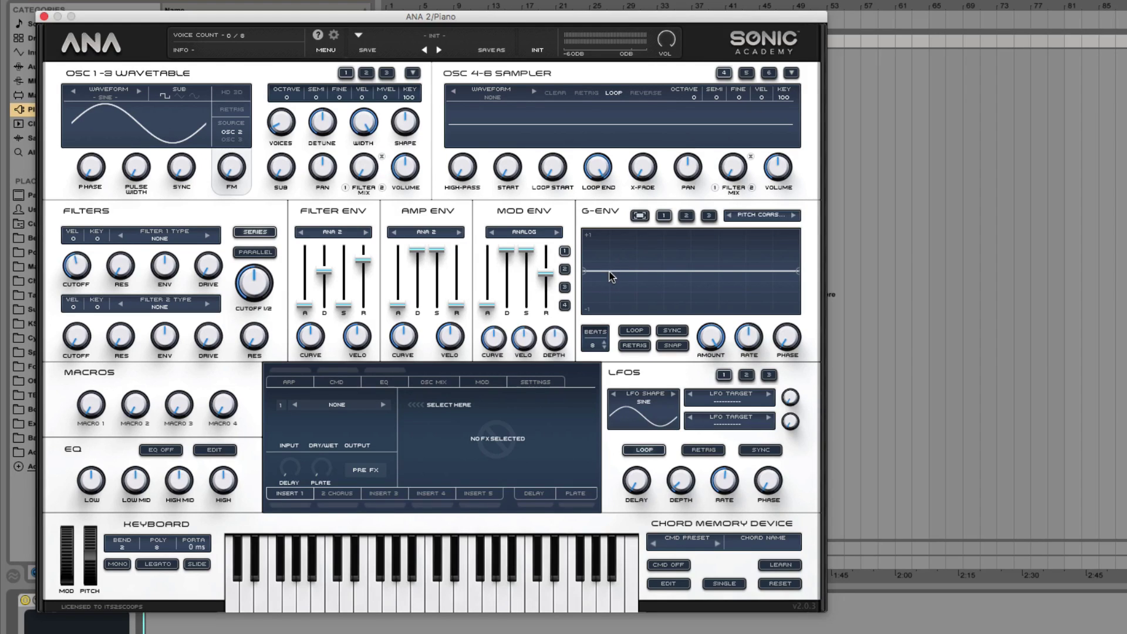
# Shape G-Env 1 as a short curved drop from the centre to the bottom, held low to the end, with Retrig enabled.
pyautogui.click(610, 271)
pyautogui.click(611, 271)
pyautogui.moveTo(611, 271); pyautogui.dragTo(611, 311)
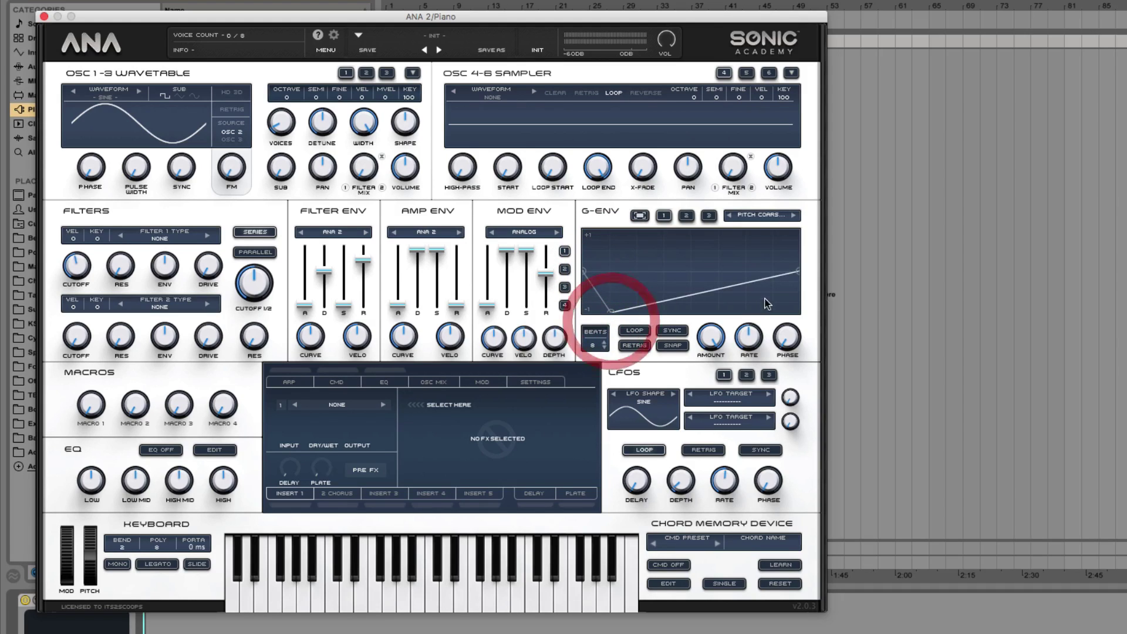
pyautogui.click(760, 282)
pyautogui.moveTo(760, 282); pyautogui.dragTo(798, 351)
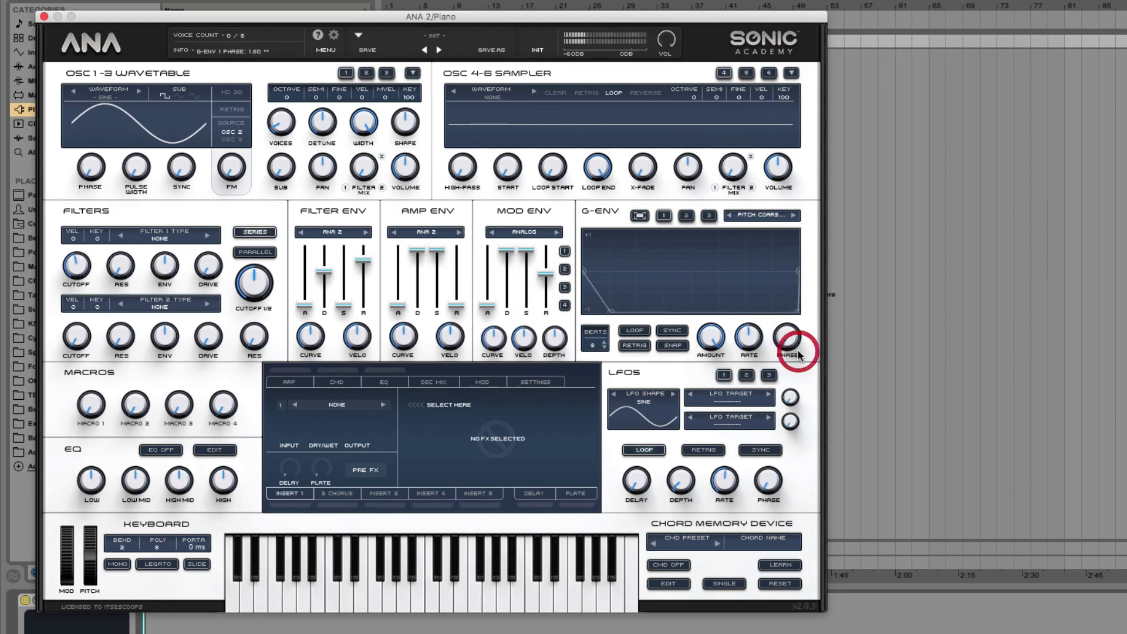
pyautogui.click(627, 346)
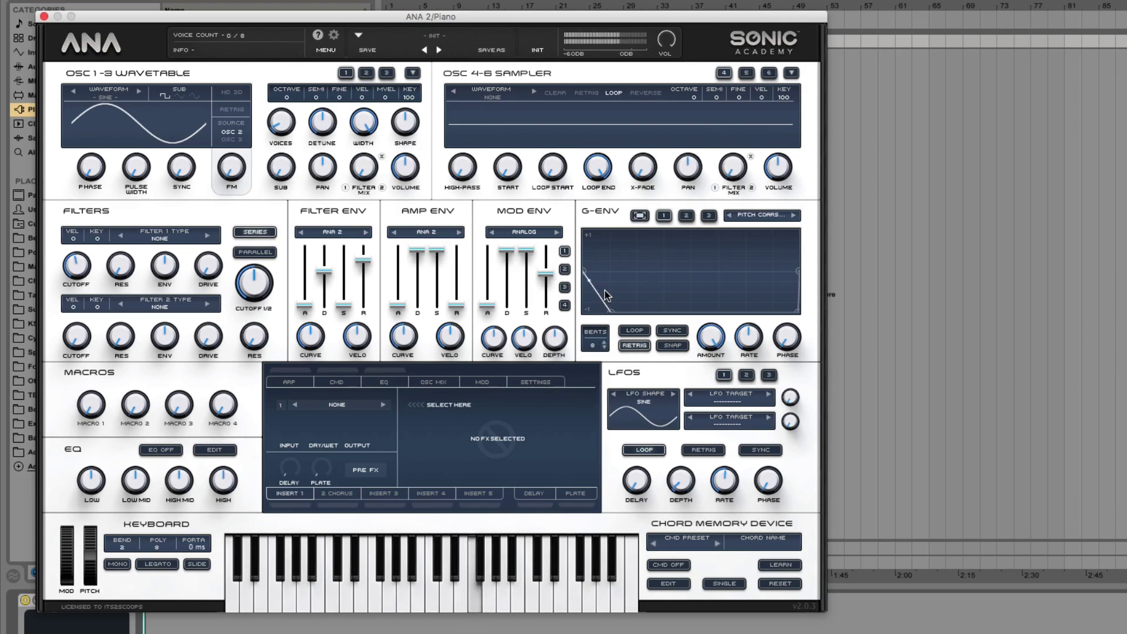
pyautogui.moveTo(589, 283)
pyautogui.mouseDown()
pyautogui.moveTo(587, 309)
pyautogui.moveTo(584, 279)
pyautogui.mouseUp()
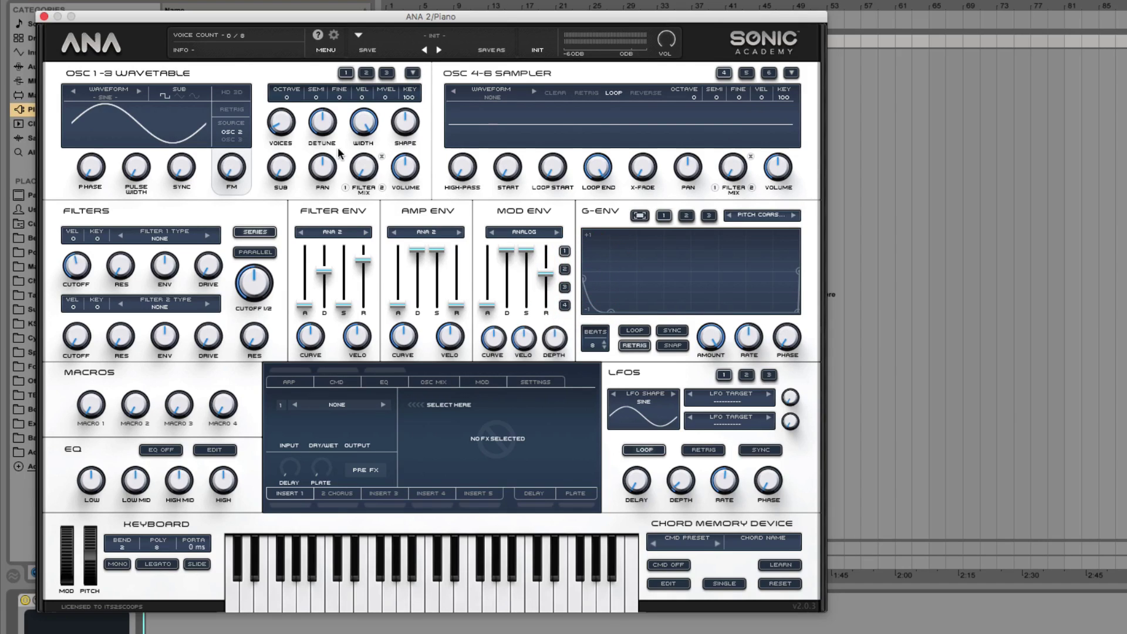
# Activate oscillator 2 with one voice and set its octave to 2.
pyautogui.click(288, 98)
pyautogui.moveTo(287, 99); pyautogui.dragTo(294, 39)
pyautogui.click(366, 74)
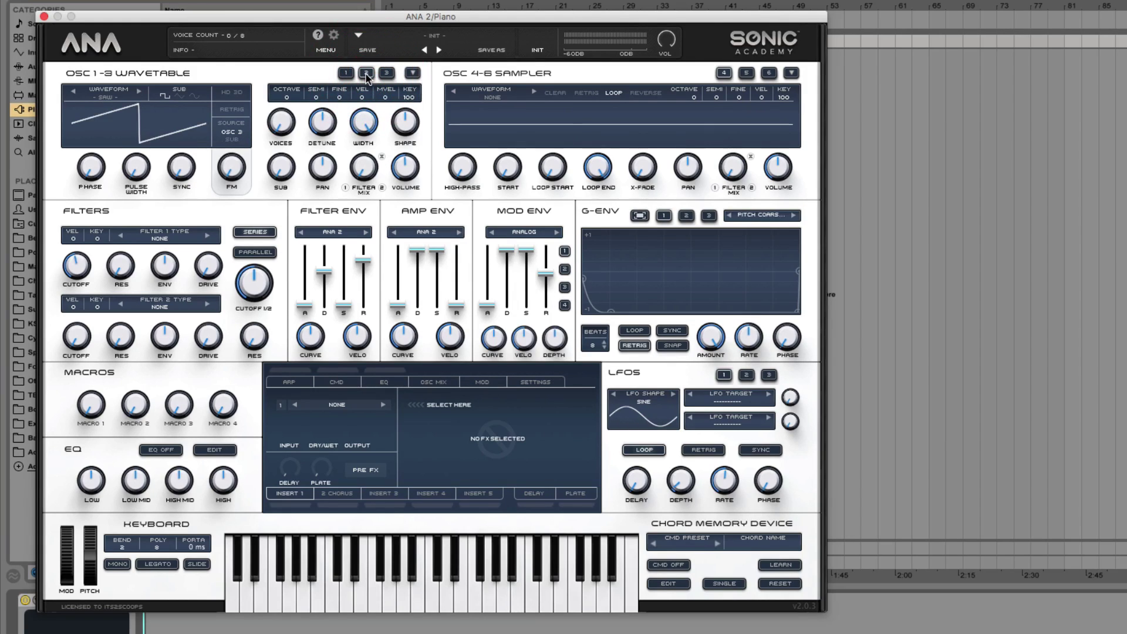
pyautogui.click(279, 127)
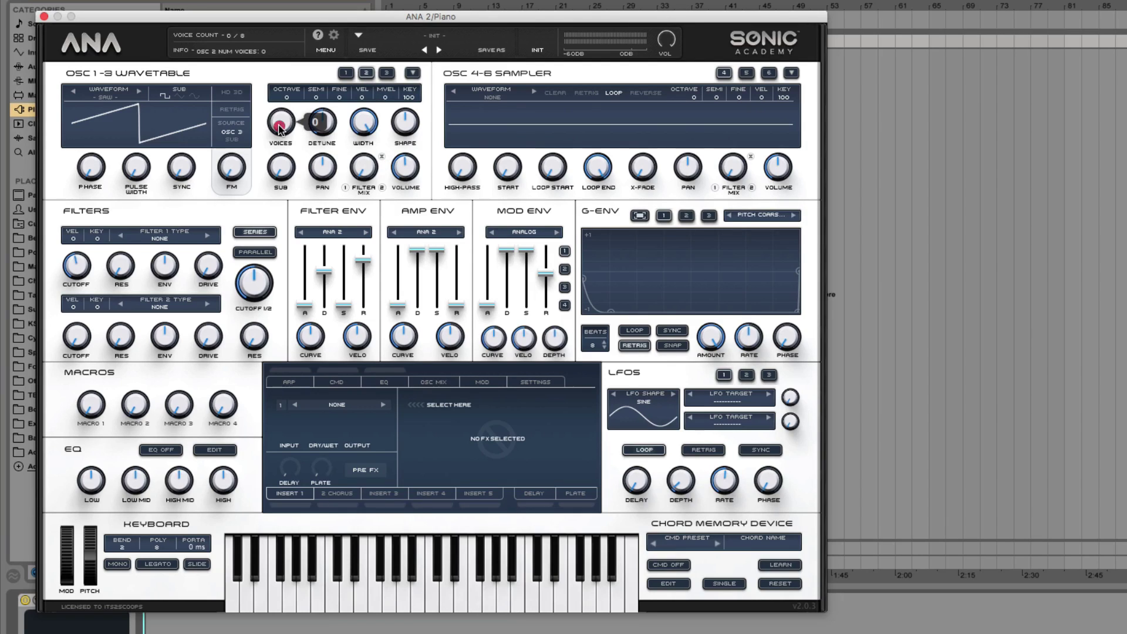
pyautogui.moveTo(279, 125); pyautogui.dragTo(287, 36)
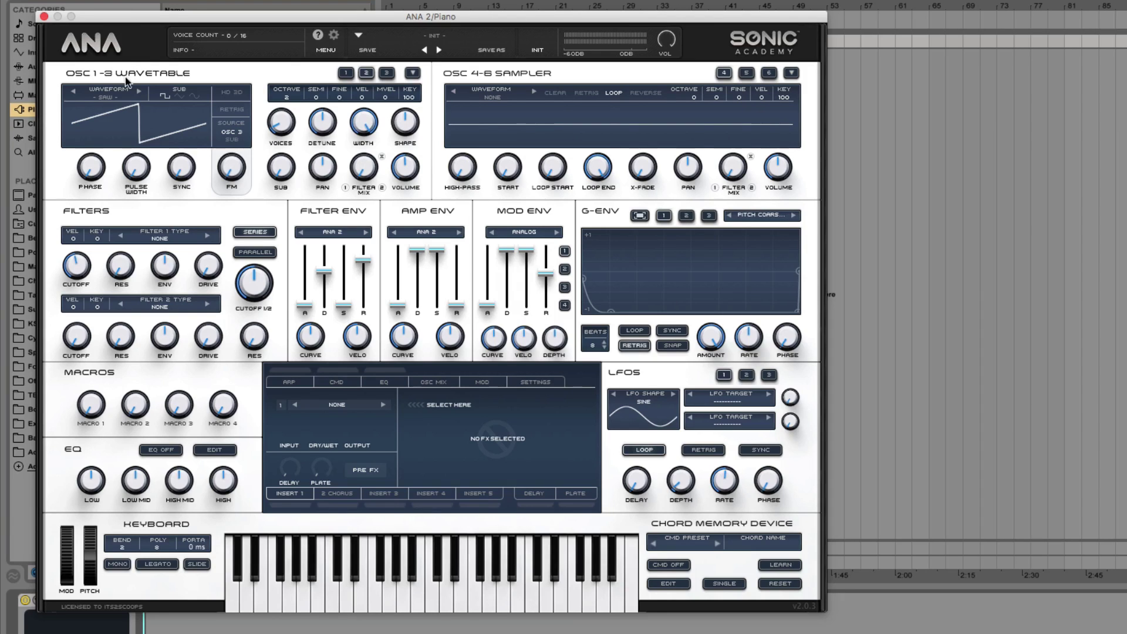
# Set oscillator 2 to the analog Sine waveform, tuned up 7 semitones, with its volume at about -28 dB.
pyautogui.click(106, 100)
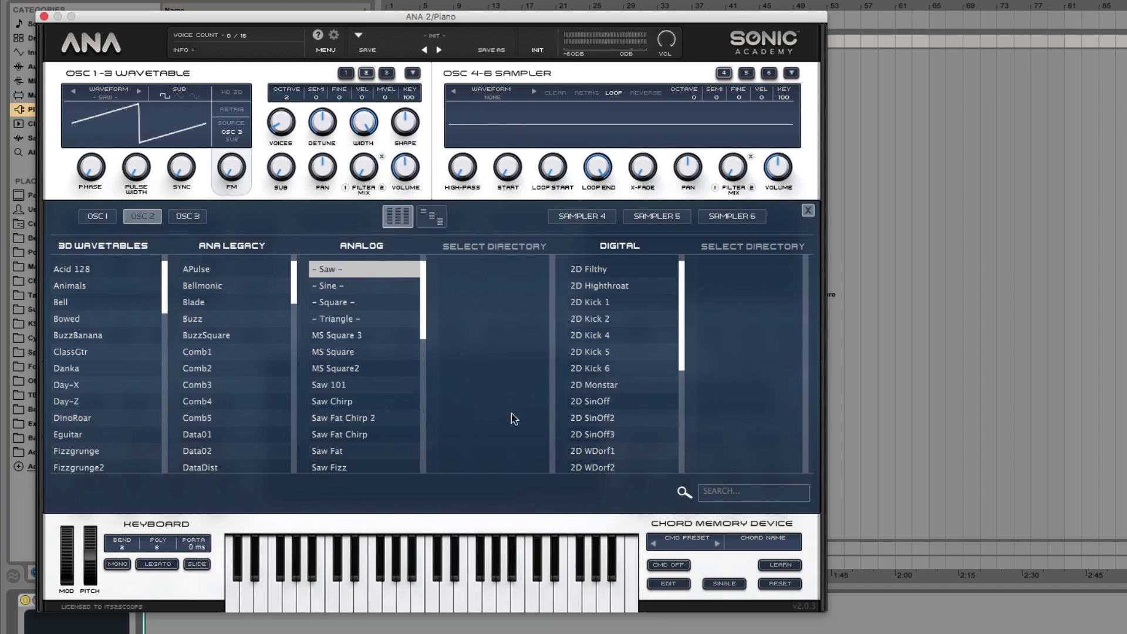
pyautogui.click(358, 286)
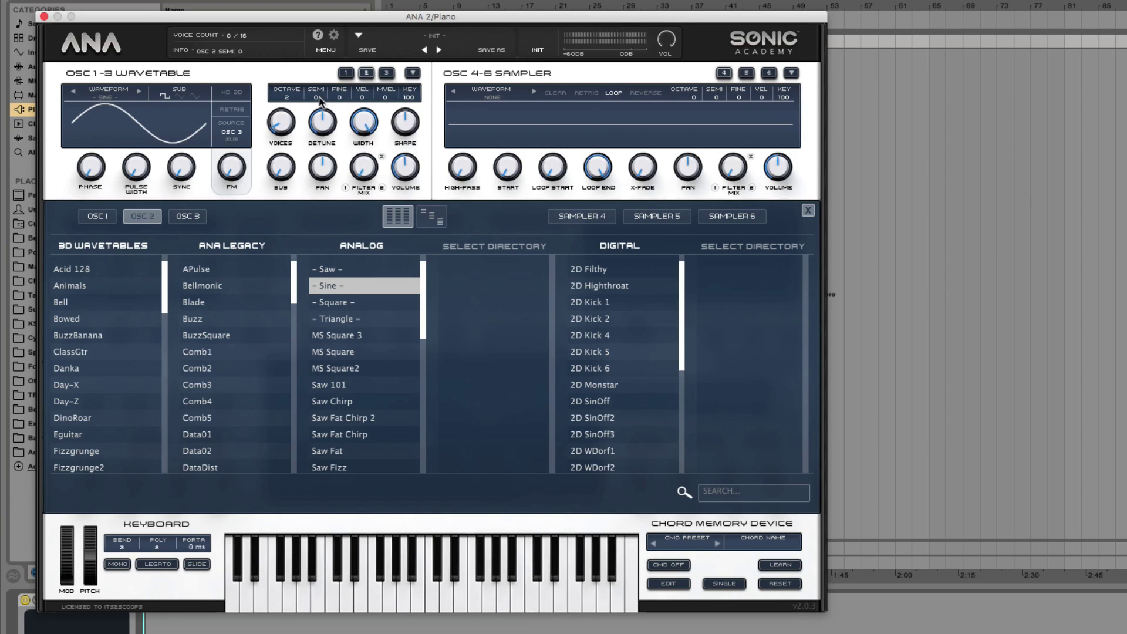
pyautogui.moveTo(319, 80); pyautogui.dragTo(321, 51)
pyautogui.click(807, 210)
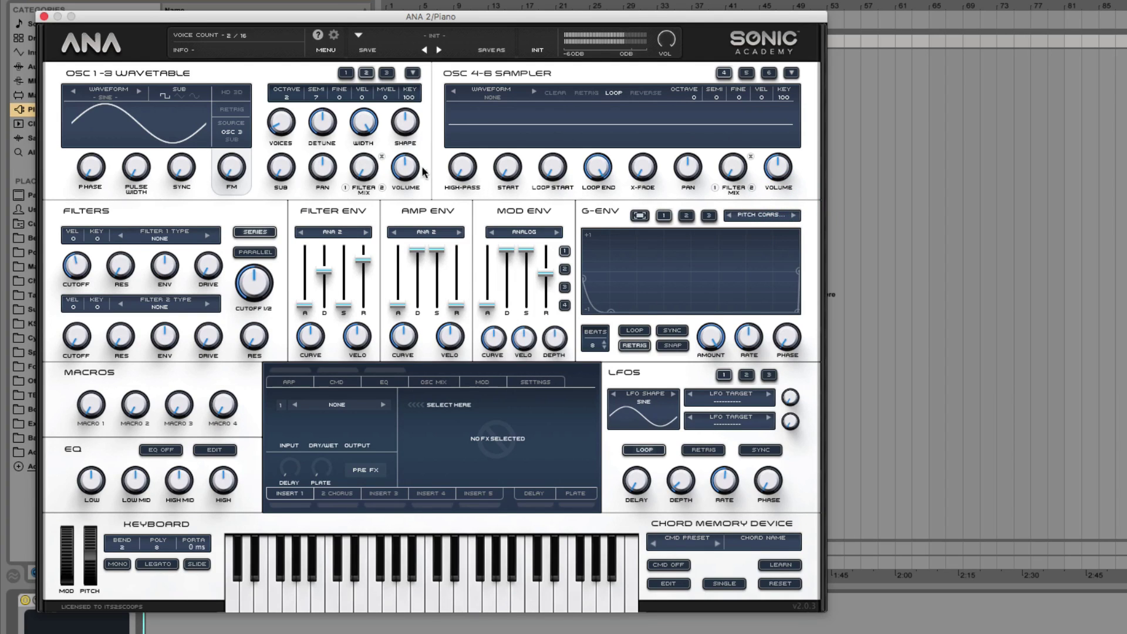
pyautogui.moveTo(405, 167); pyautogui.dragTo(411, 244)
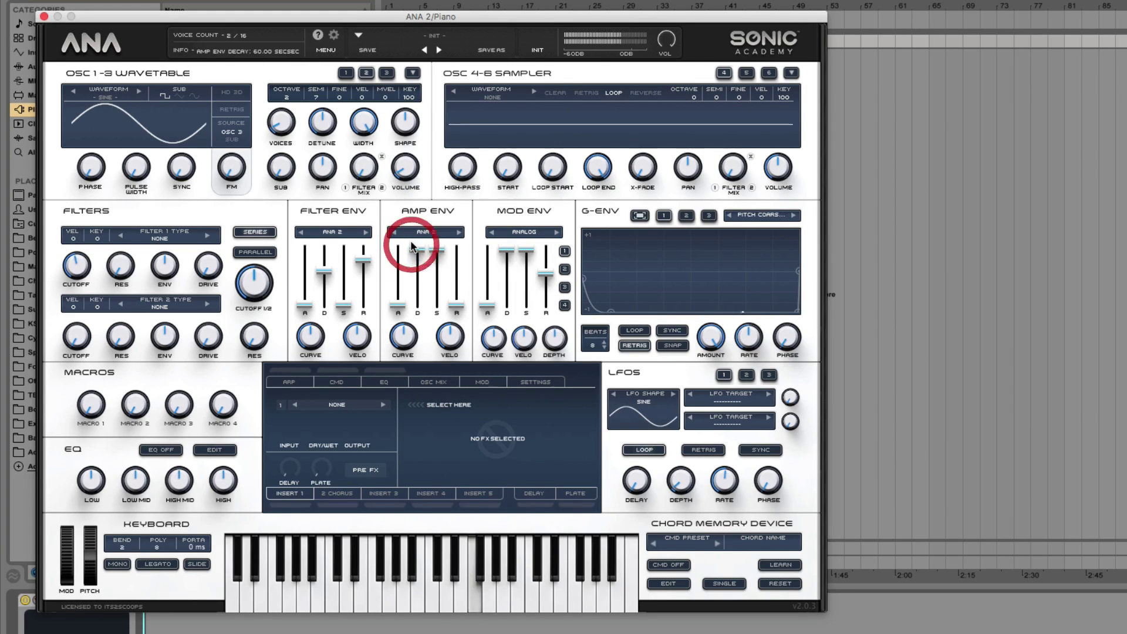
# Activate oscillator 3 with one voice and set its octave to 3.
pyautogui.click(387, 74)
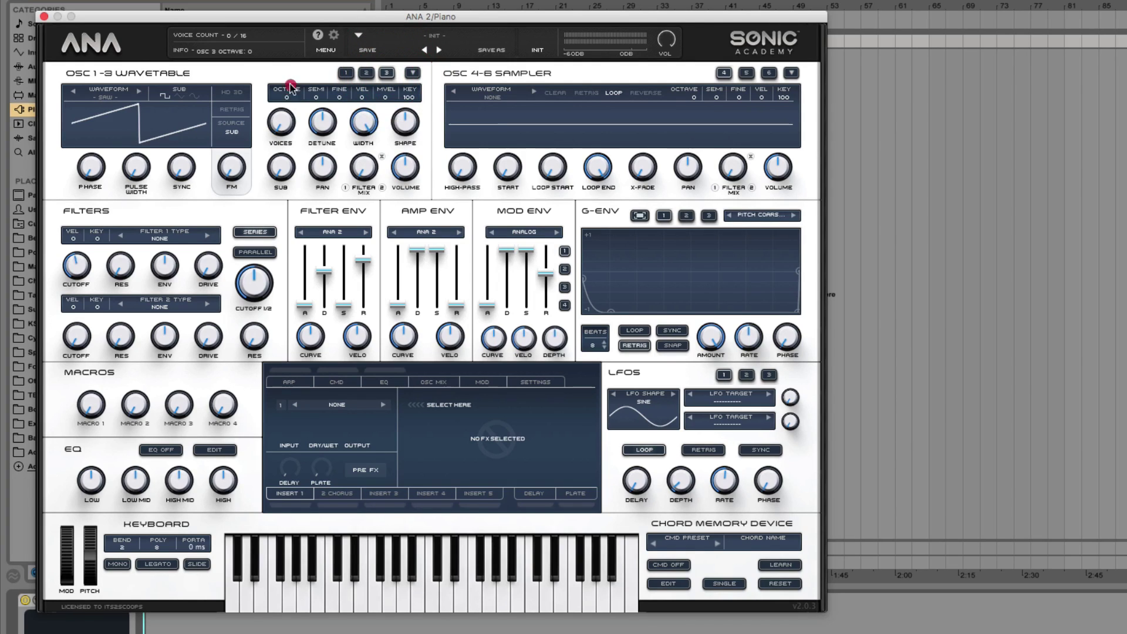
pyautogui.moveTo(291, 86); pyautogui.dragTo(340, 12)
pyautogui.moveTo(405, 166); pyautogui.dragTo(406, 166)
pyautogui.click(271, 111)
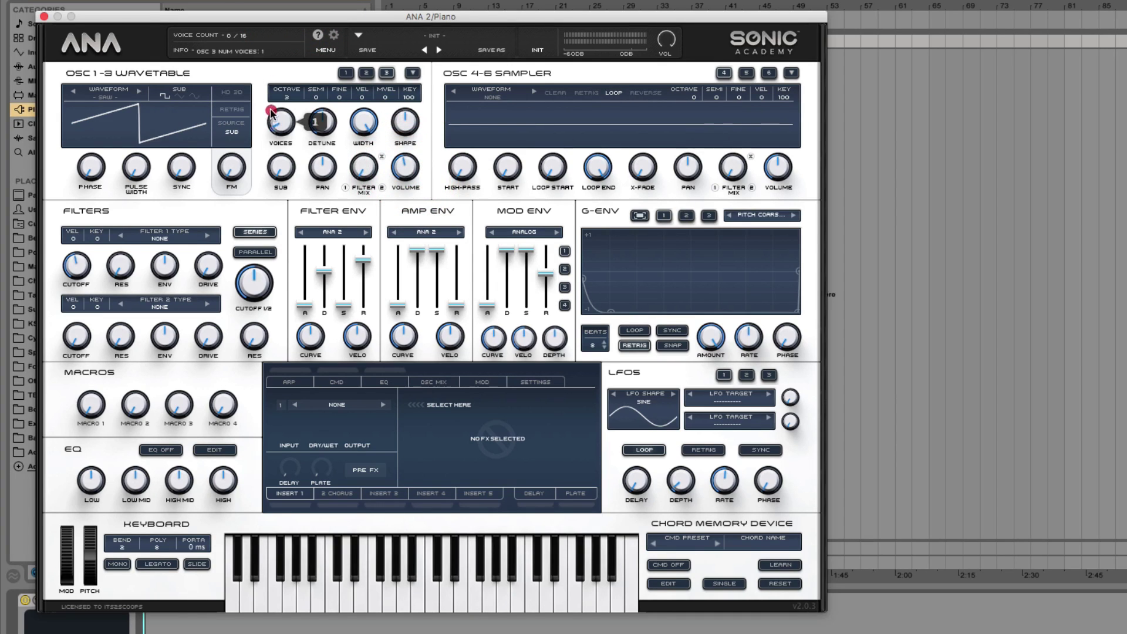
pyautogui.moveTo(270, 110); pyautogui.dragTo(272, 107)
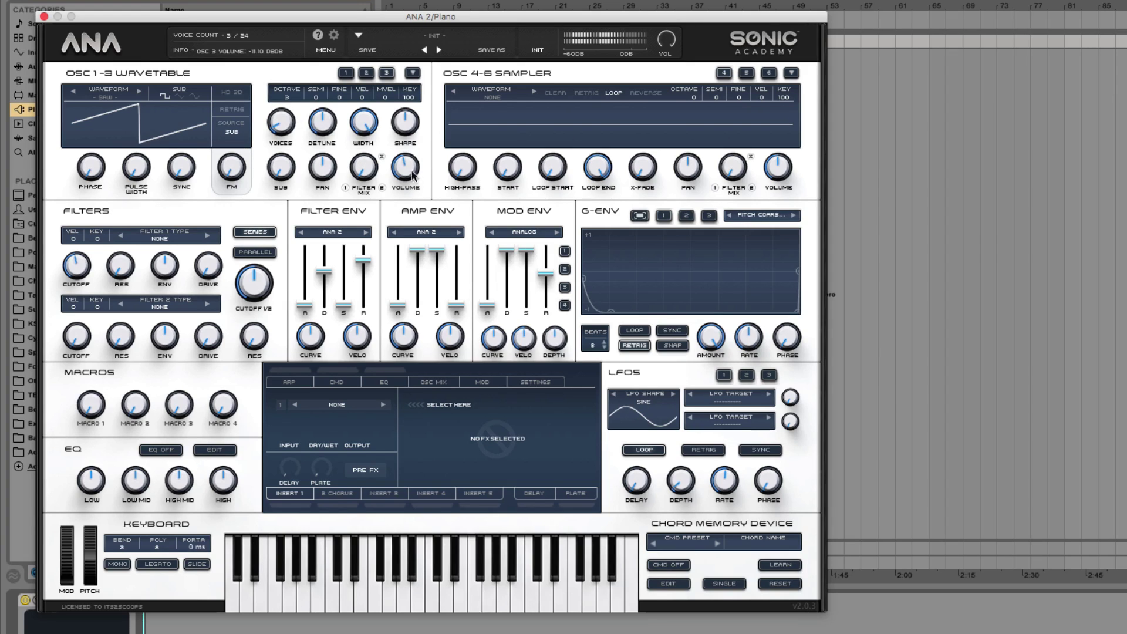
# Load the analog Sine waveform into oscillator 3 and lower its volume to about -26.5 dB.
pyautogui.click(107, 98)
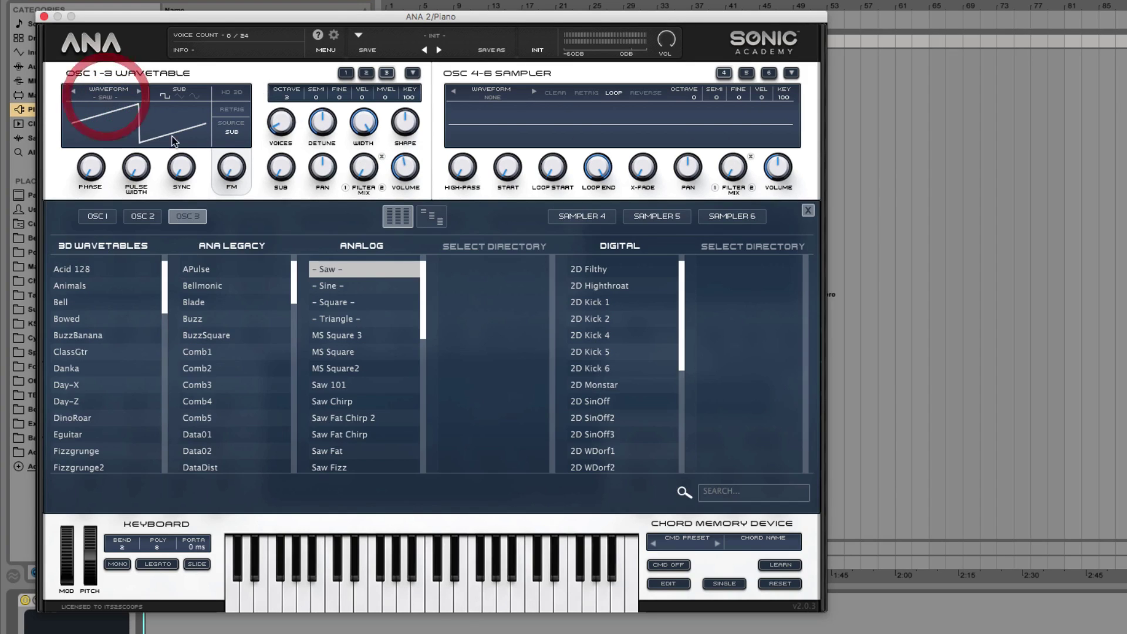
pyautogui.click(331, 285)
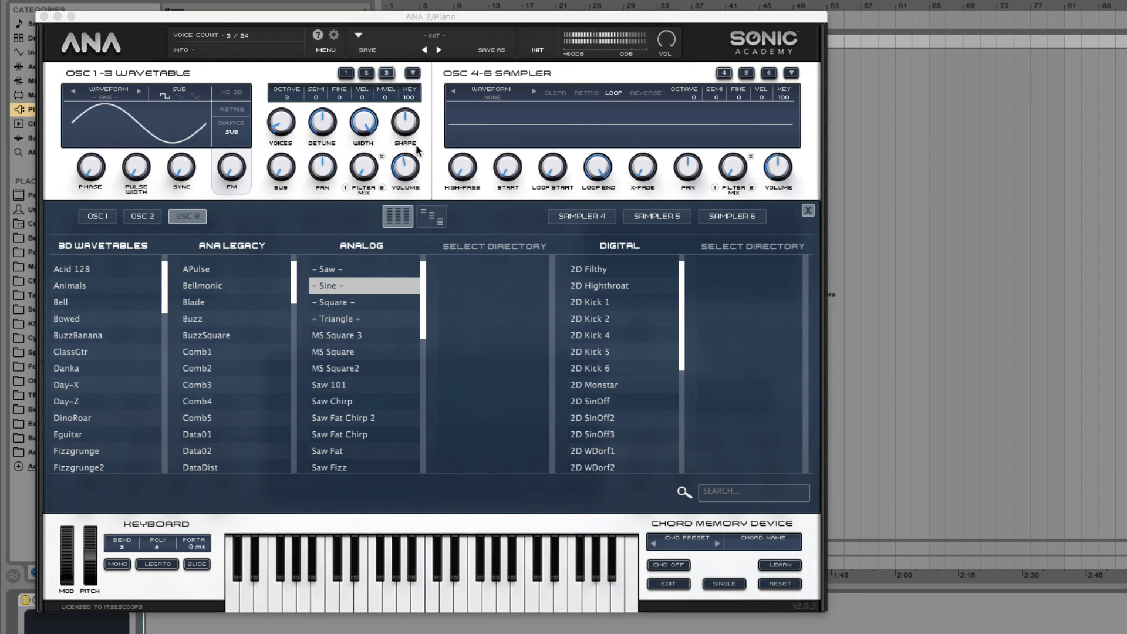
pyautogui.moveTo(409, 167); pyautogui.dragTo(423, 221)
pyautogui.click(808, 211)
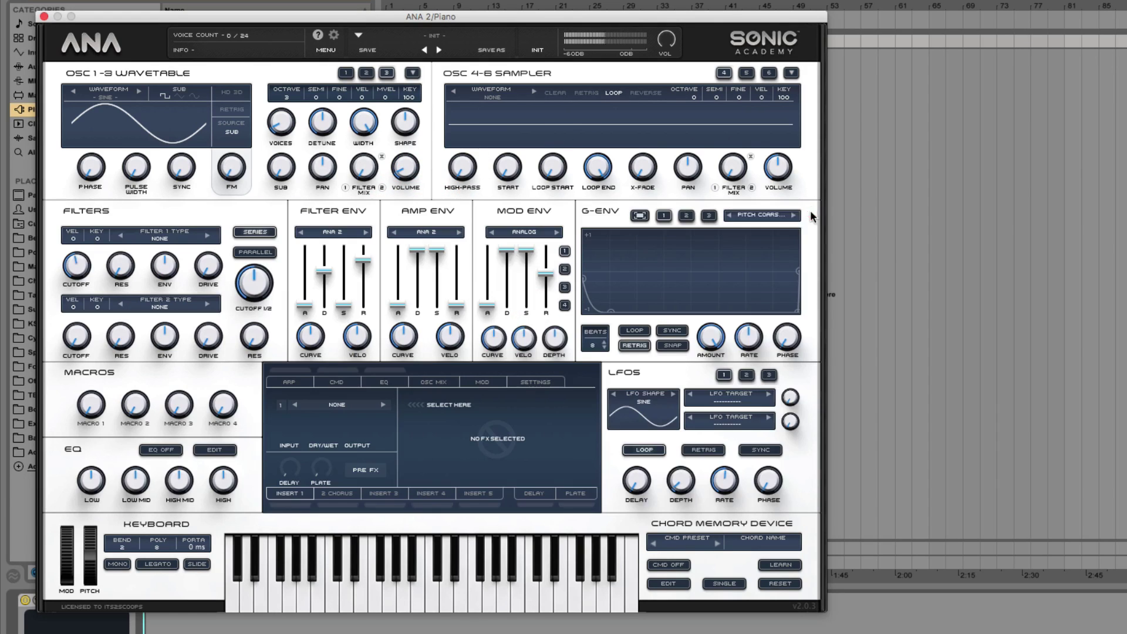
# Move the end point of the G-Env 1 pitch curve down to the bottom of the graph.
pyautogui.doubleClick(797, 272)
pyautogui.moveTo(798, 271); pyautogui.dragTo(839, 369)
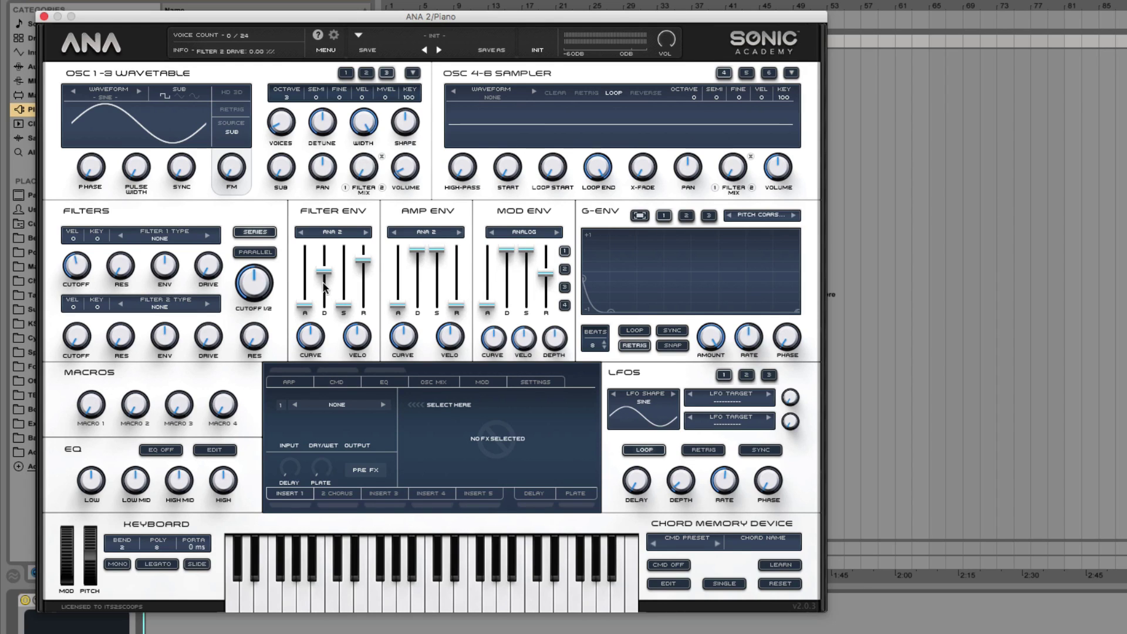
# Assign oscillator 2's volume to Macro 1.
pyautogui.click(366, 73)
pyautogui.rightClick(411, 170)
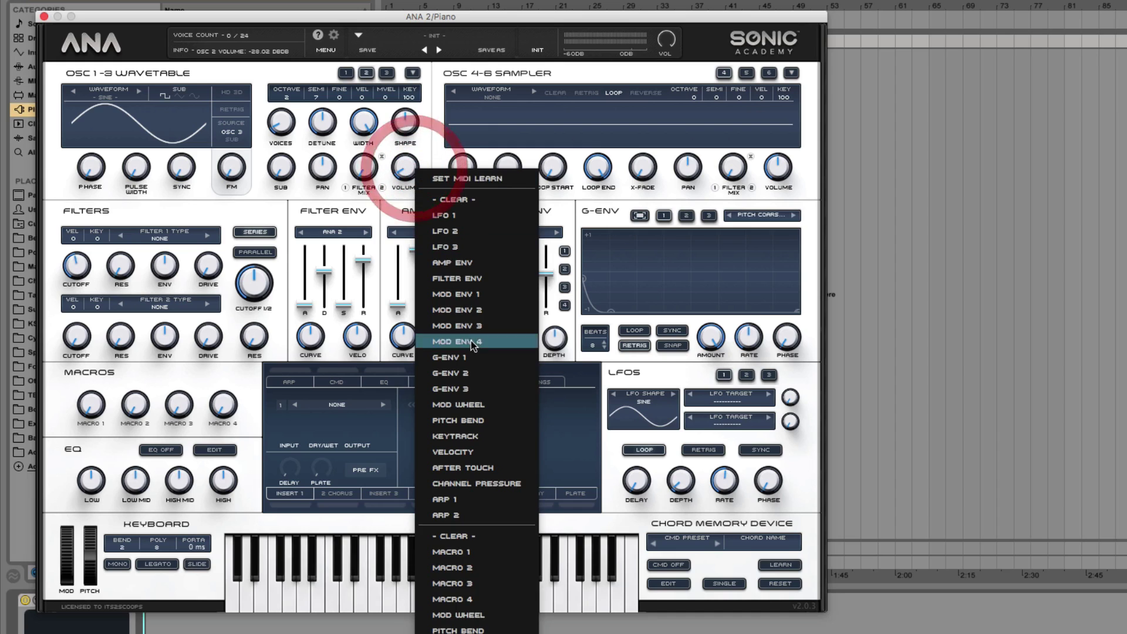
pyautogui.click(455, 552)
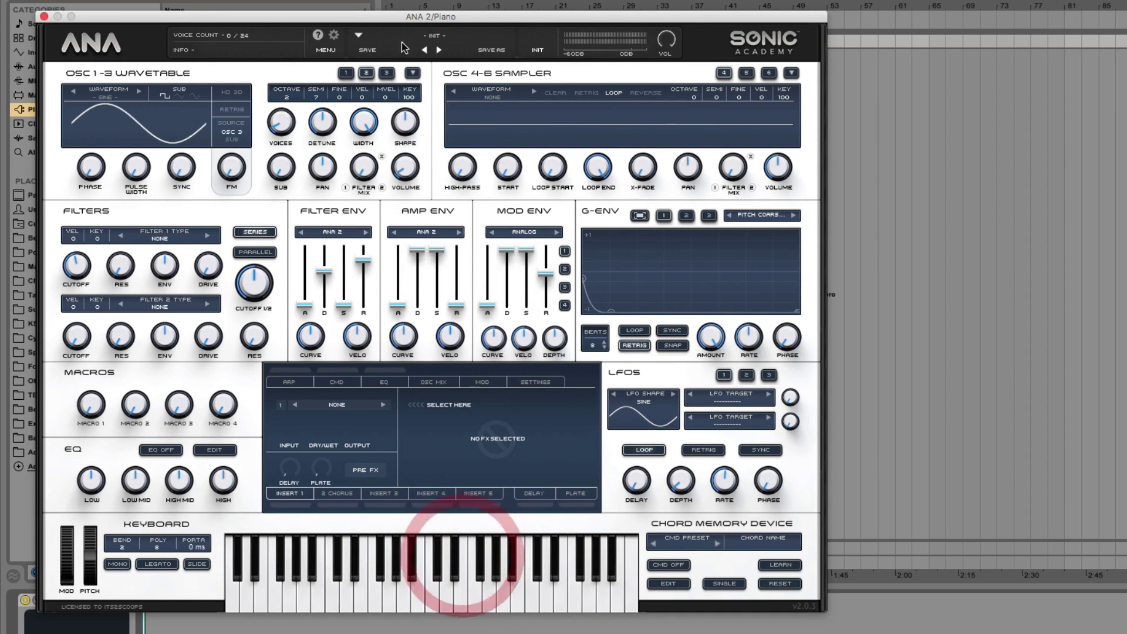
# Assign oscillator 3's volume to Macro 1 and turn oscillator 2's volume all the way down.
pyautogui.click(386, 72)
pyautogui.rightClick(409, 170)
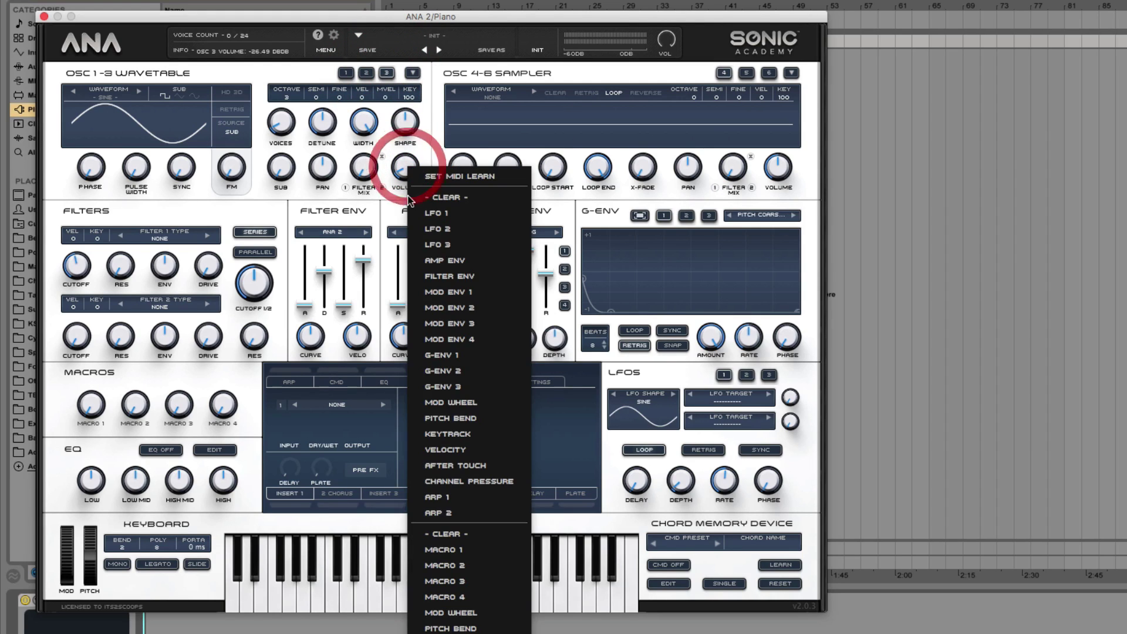
pyautogui.click(445, 551)
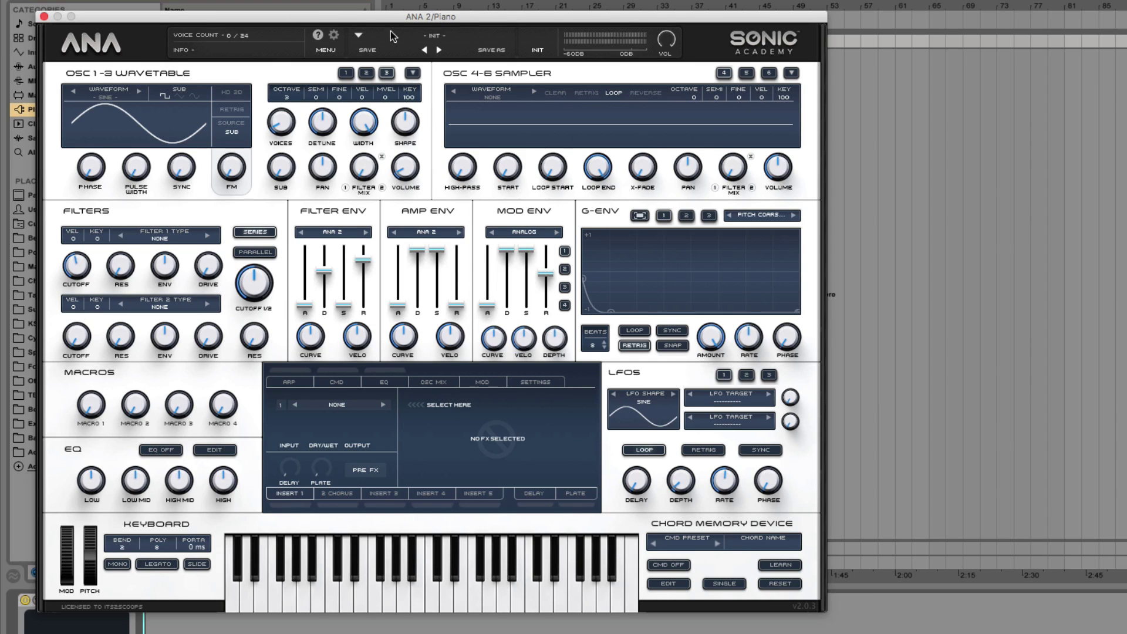
pyautogui.click(369, 73)
pyautogui.moveTo(406, 169); pyautogui.dragTo(408, 251)
pyautogui.click(389, 76)
# Audition Macro 1 by raising it to about 7.8 and return it to zero.
pyautogui.moveTo(89, 404)
pyautogui.mouseDown()
pyautogui.moveTo(111, 242)
pyautogui.moveTo(114, 407)
pyautogui.moveTo(92, 367)
pyautogui.moveTo(104, 400)
pyautogui.moveTo(93, 389)
pyautogui.mouseUp()
pyautogui.doubleClick(105, 397)
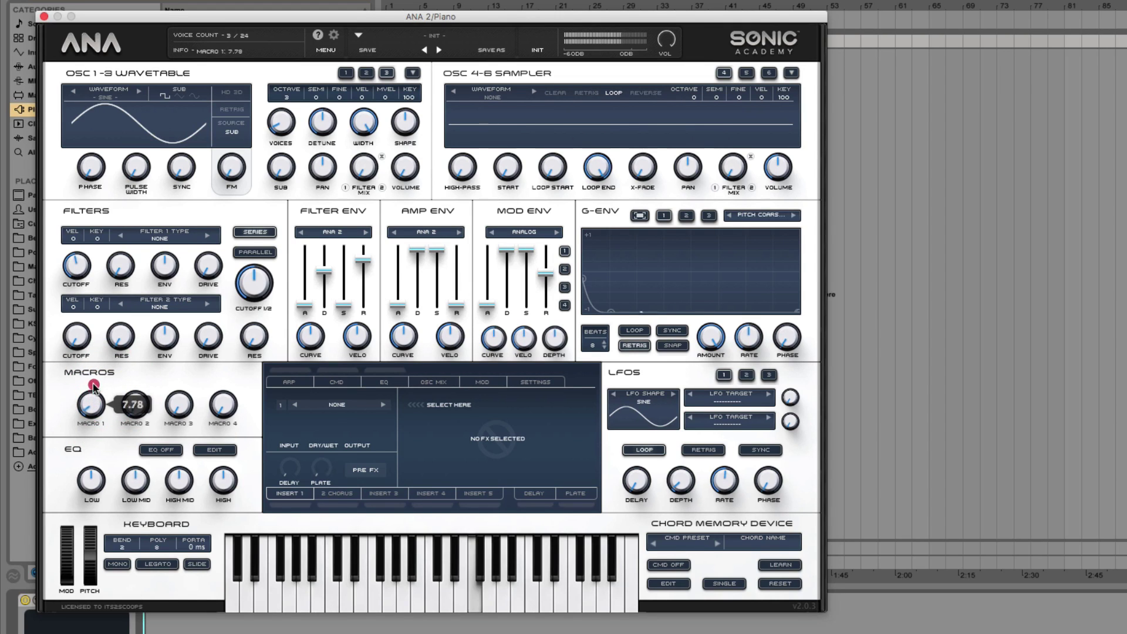
pyautogui.moveTo(109, 433); pyautogui.dragTo(112, 616)
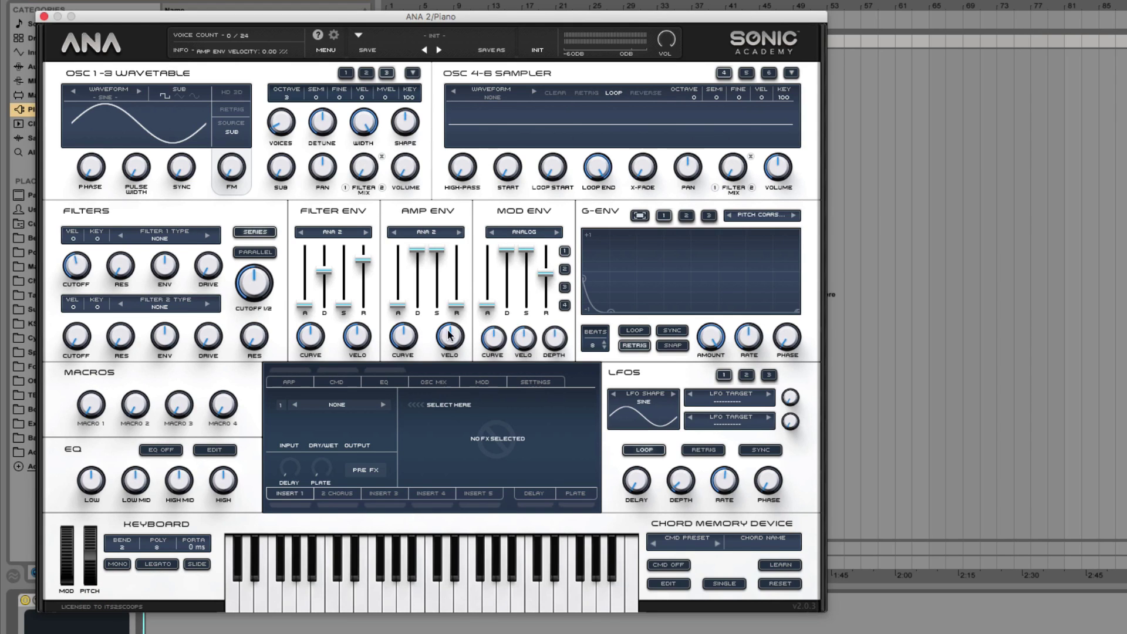
# Load the WShaper distortion into effect insert 1.
pyautogui.click(291, 490)
pyautogui.click(285, 492)
pyautogui.click(333, 405)
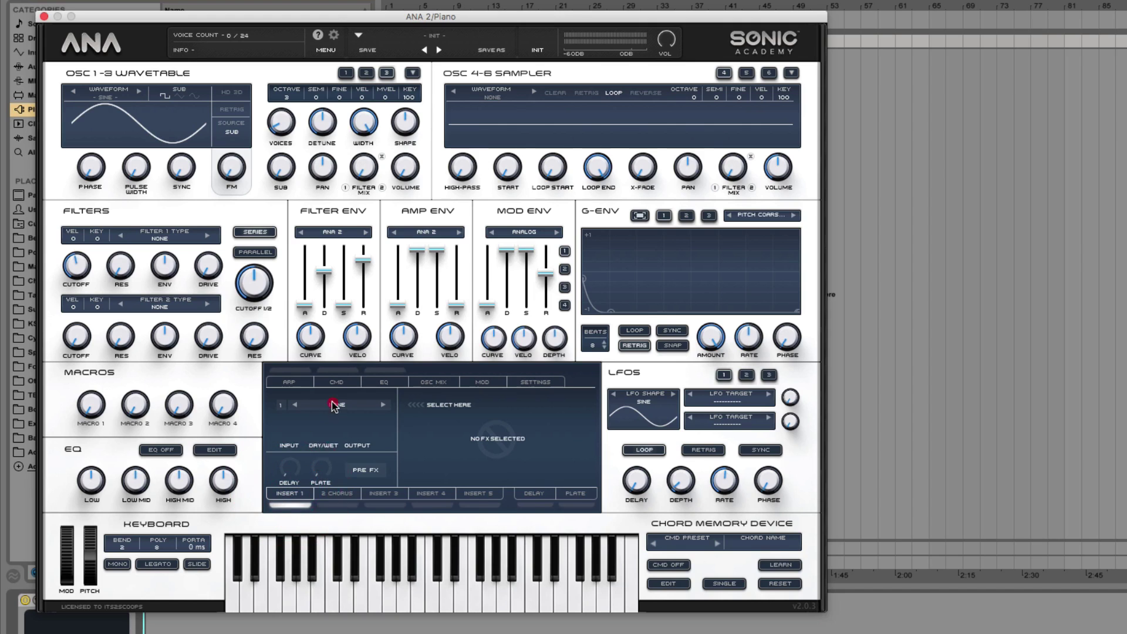
pyautogui.moveTo(341, 455)
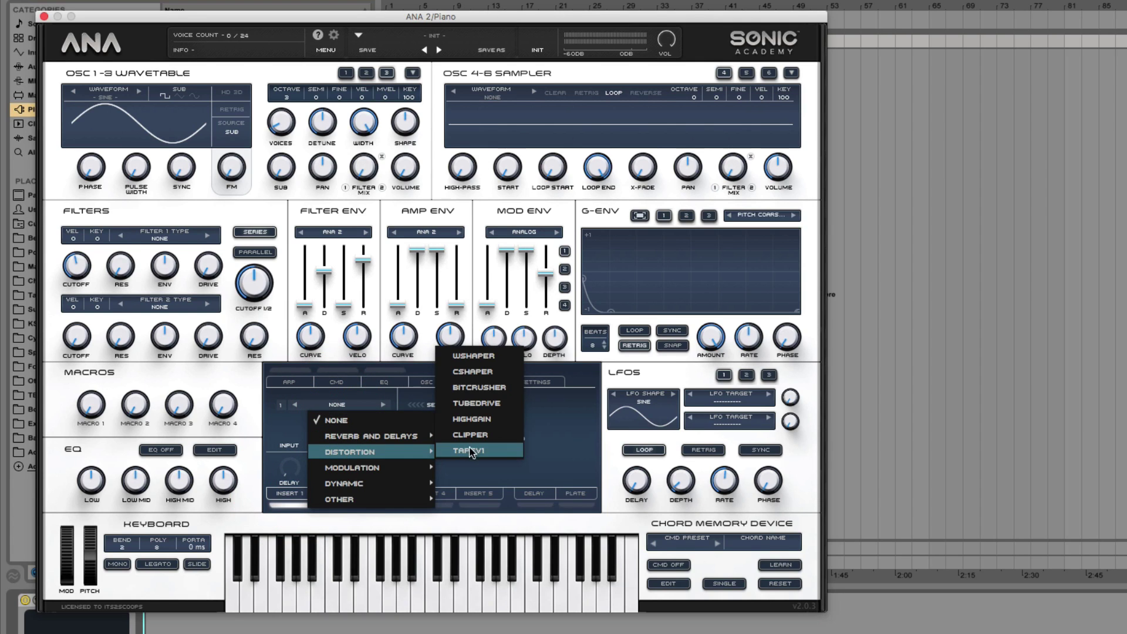
pyautogui.click(483, 357)
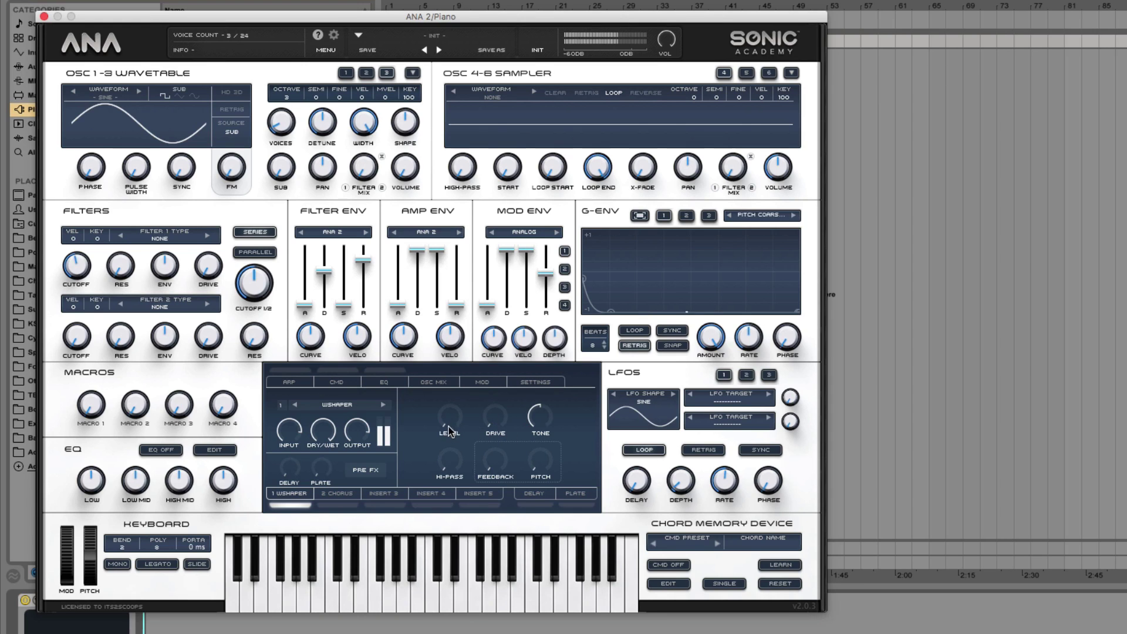
# Try out the WShaper's drive, return it to zero and assign it to Macro 2.
pyautogui.moveTo(452, 423); pyautogui.dragTo(522, 270)
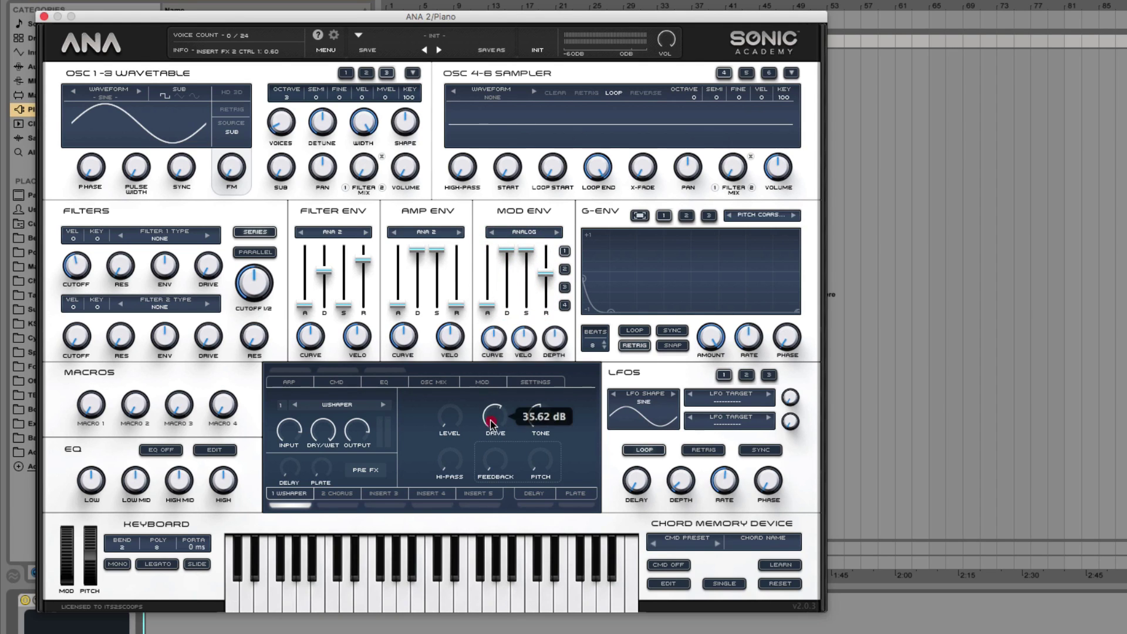
pyautogui.moveTo(501, 434); pyautogui.dragTo(530, 294)
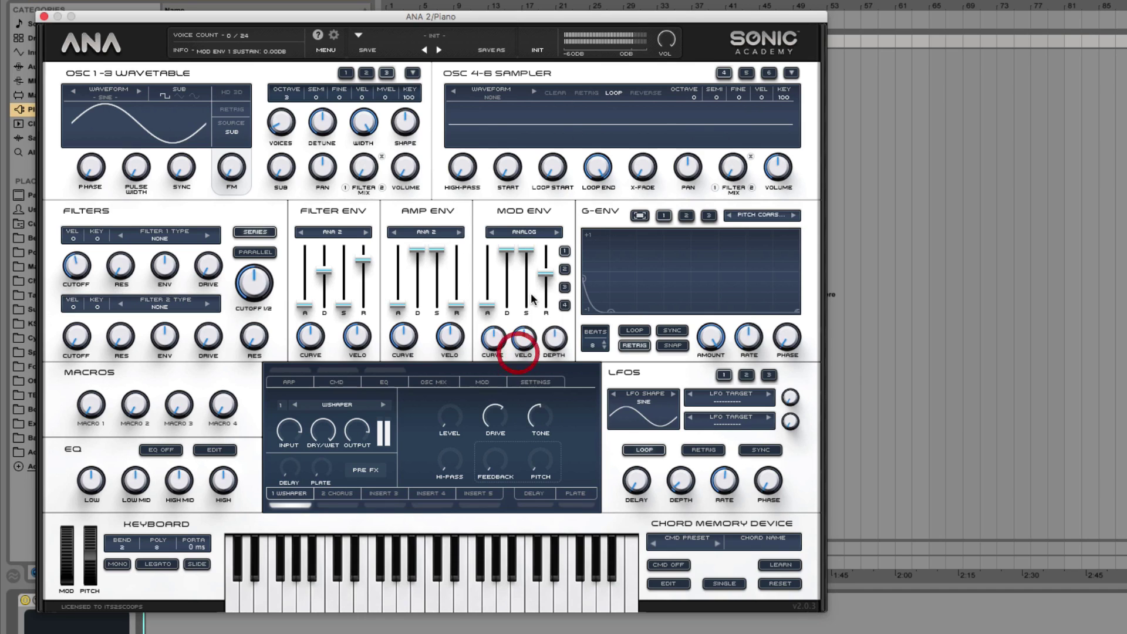
pyautogui.rightClick(493, 420)
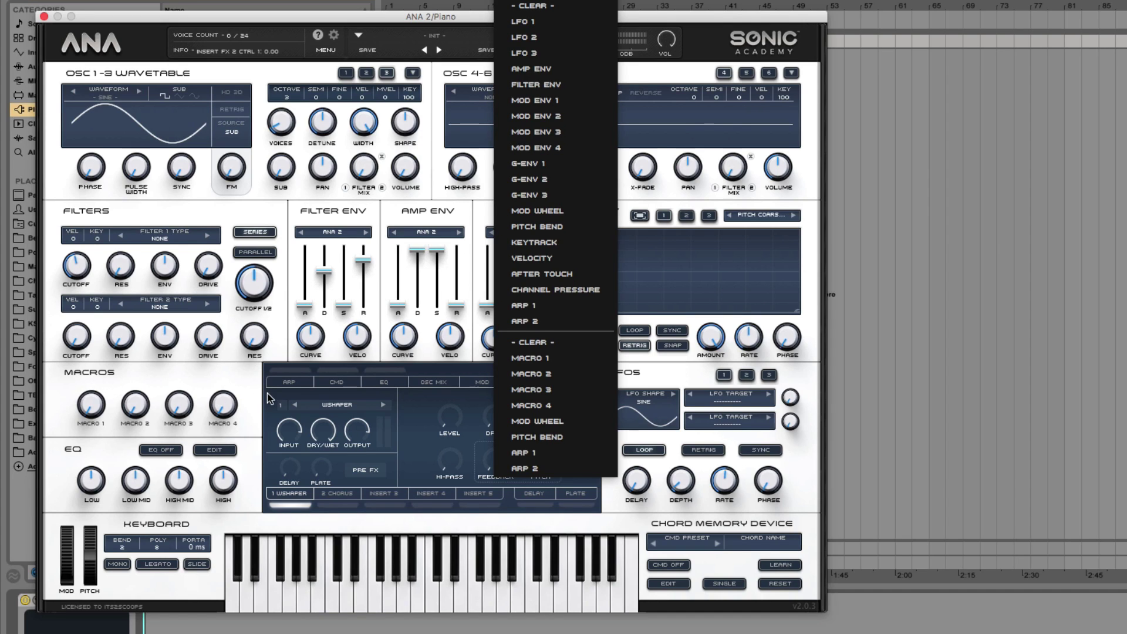
pyautogui.click(522, 374)
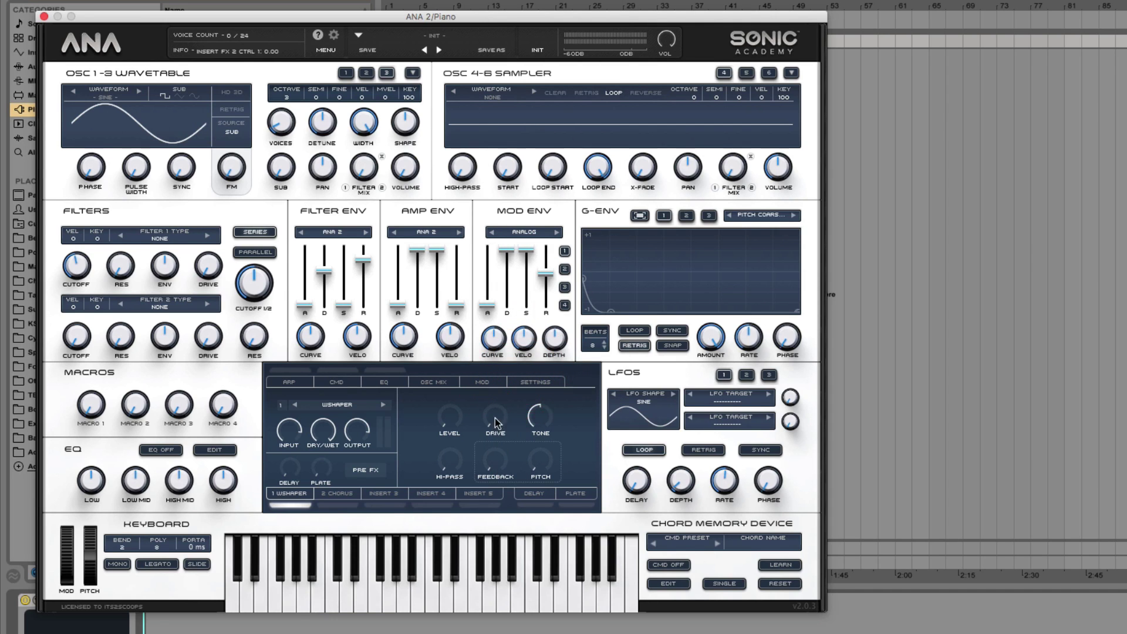
# Raise Macro 2 to about 38.6 and audition Macro 1 alongside it, leaving Macro 1 at zero.
pyautogui.moveTo(135, 403); pyautogui.dragTo(141, 314)
pyautogui.moveTo(94, 401); pyautogui.dragTo(125, 473)
pyautogui.moveTo(96, 405)
pyautogui.mouseDown()
pyautogui.moveTo(100, 373)
pyautogui.moveTo(136, 411)
pyautogui.moveTo(140, 483)
pyautogui.moveTo(139, 383)
pyautogui.moveTo(148, 420)
pyautogui.moveTo(88, 403)
pyautogui.mouseUp()
# Replace the chorus in effect insert 2 with the Phaser modulation effect.
pyautogui.click(335, 494)
pyautogui.click(331, 406)
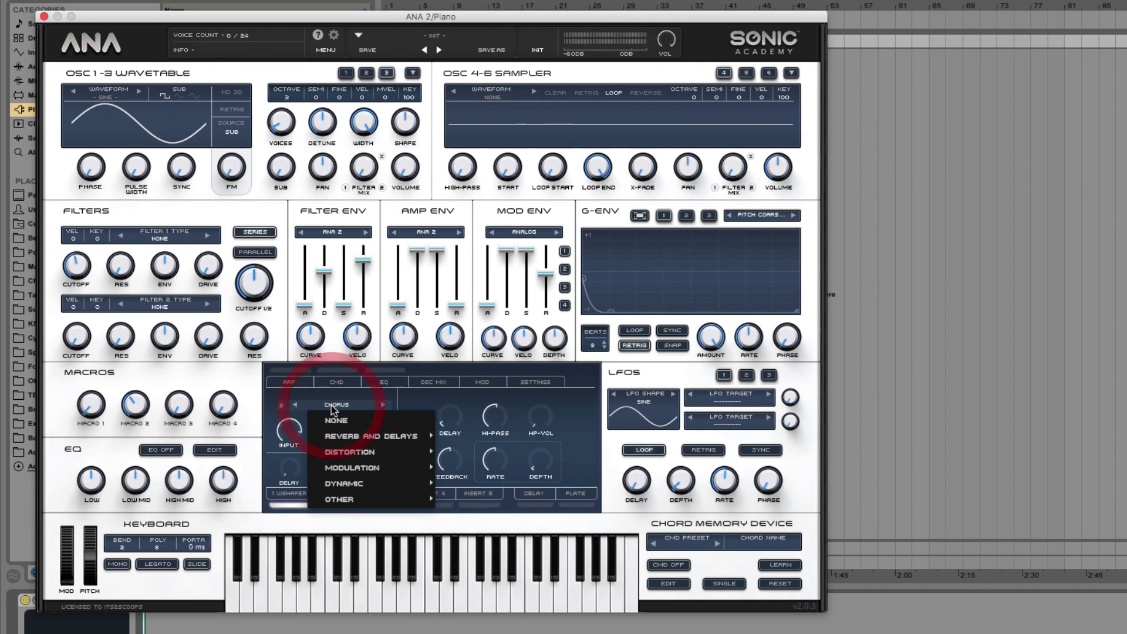
pyautogui.moveTo(354, 467)
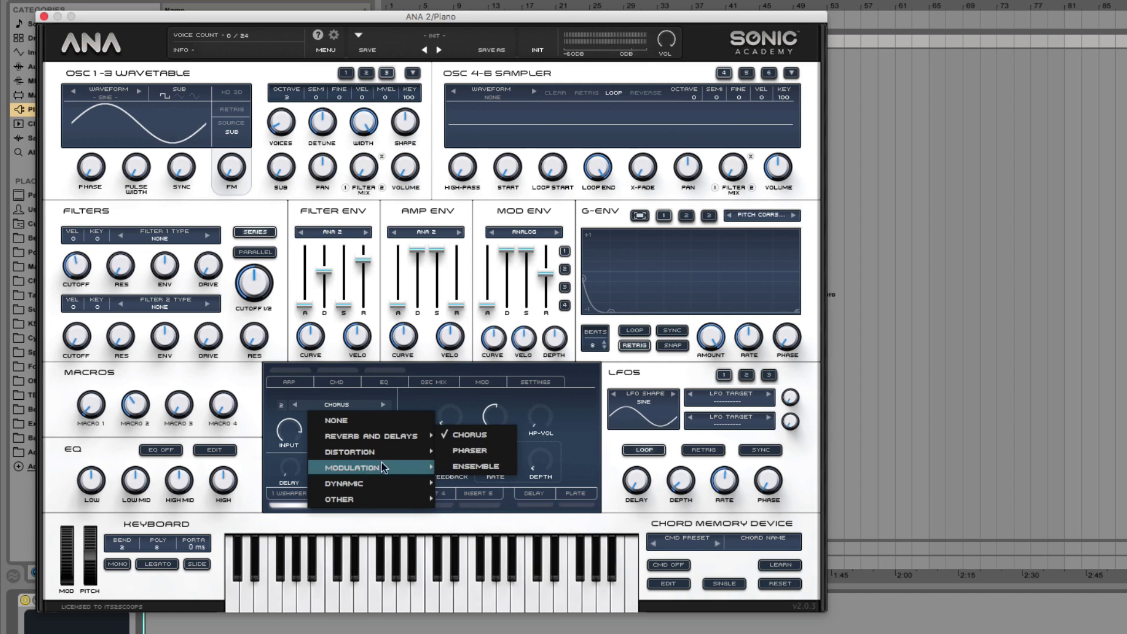
pyautogui.click(469, 460)
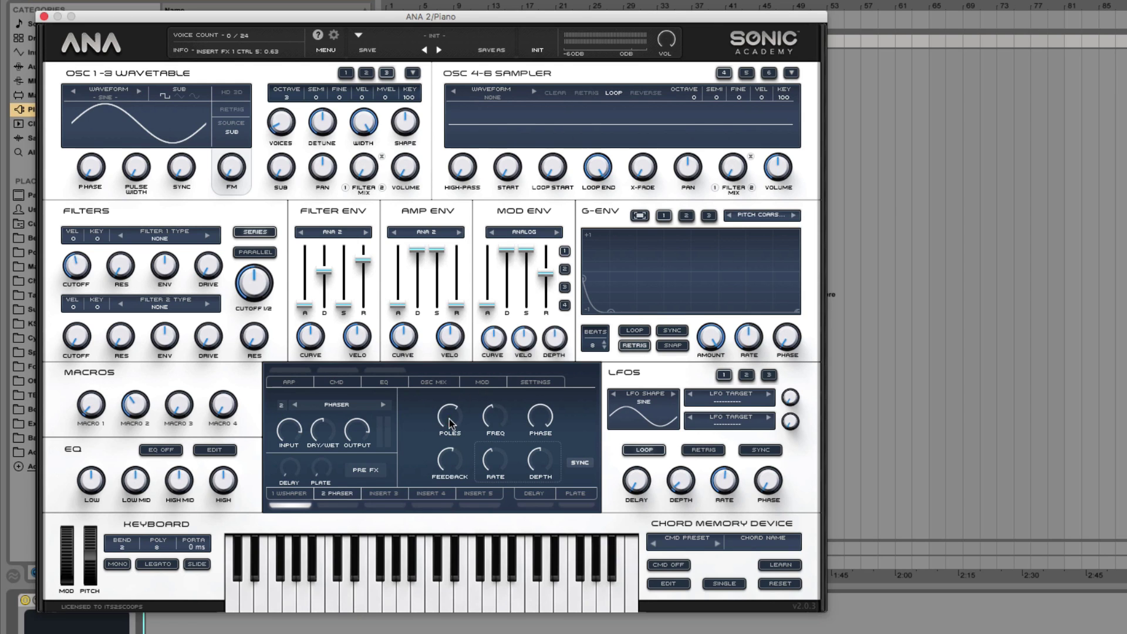
# Turn the phaser's Poles down to minimum and assign the control to Macro 3.
pyautogui.moveTo(449, 418); pyautogui.dragTo(452, 548)
pyautogui.rightClick(449, 417)
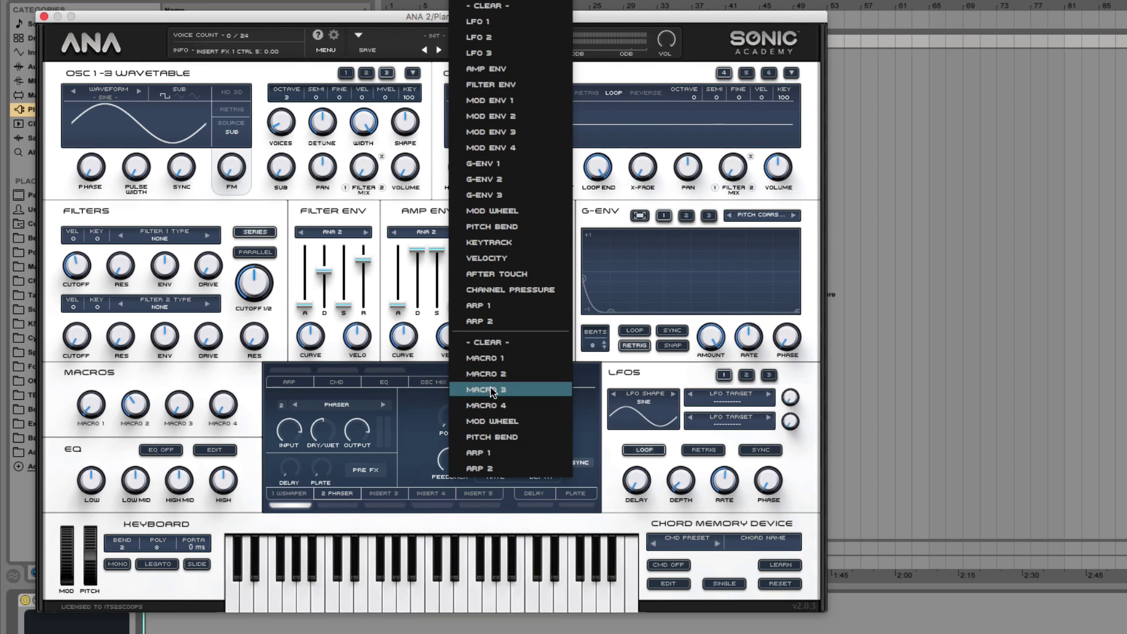
pyautogui.click(491, 389)
# Try the phaser's Poles at 4 and return the control to its minimum.
pyautogui.click(452, 415)
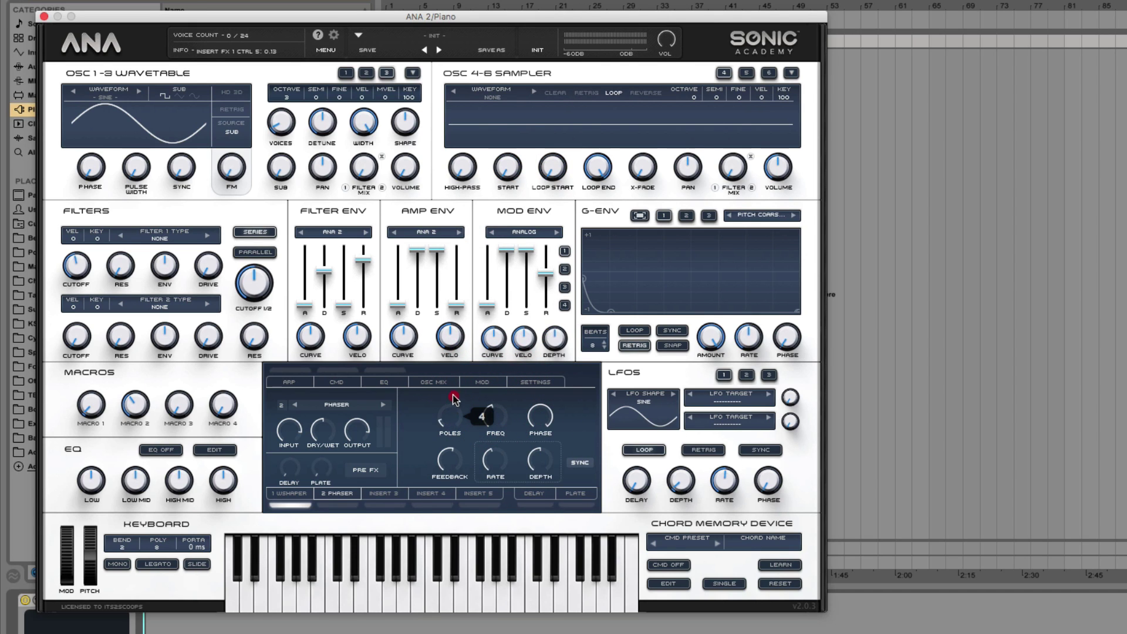
pyautogui.moveTo(454, 384); pyautogui.dragTo(454, 385)
pyautogui.click(449, 420)
pyautogui.moveTo(448, 420); pyautogui.dragTo(471, 511)
pyautogui.click(446, 418)
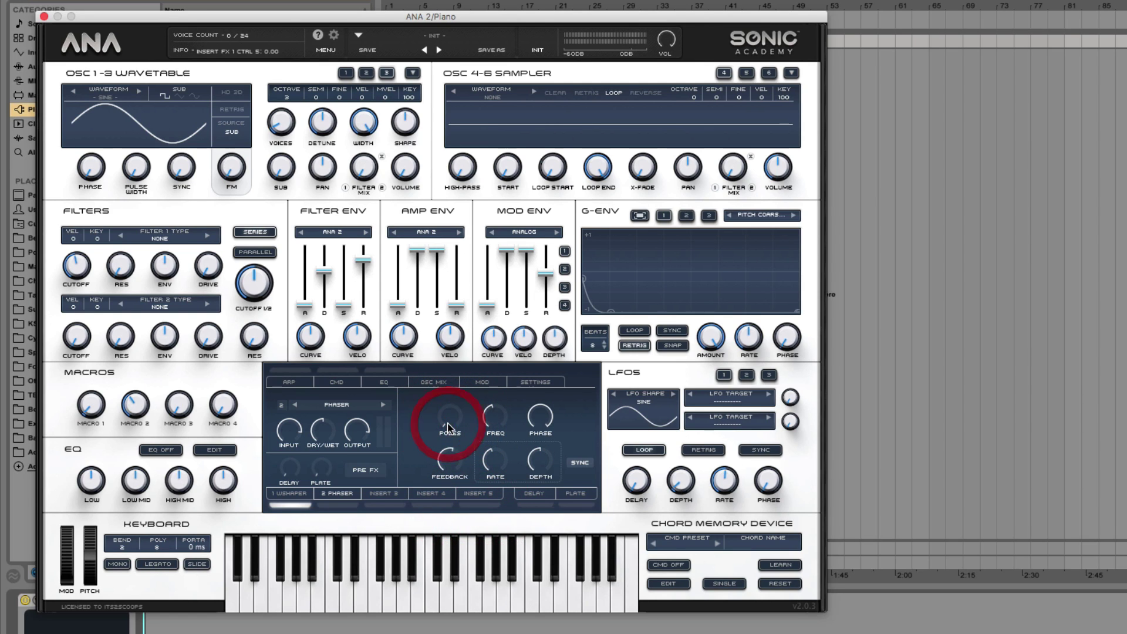
pyautogui.click(452, 428)
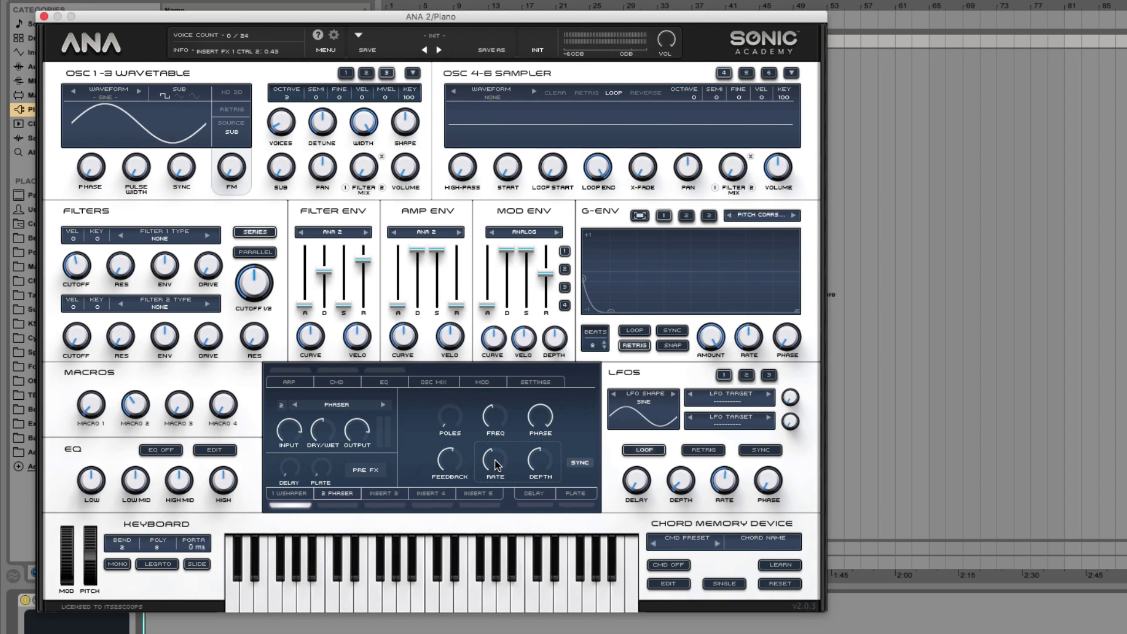
pyautogui.click(330, 237)
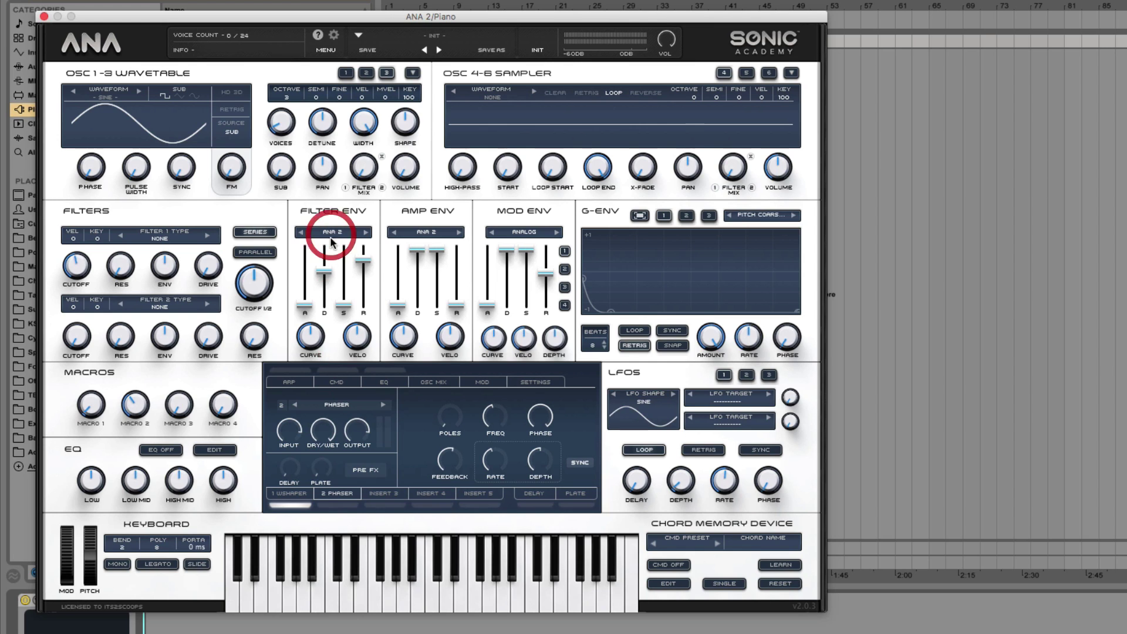
pyautogui.moveTo(295, 431); pyautogui.dragTo(295, 428)
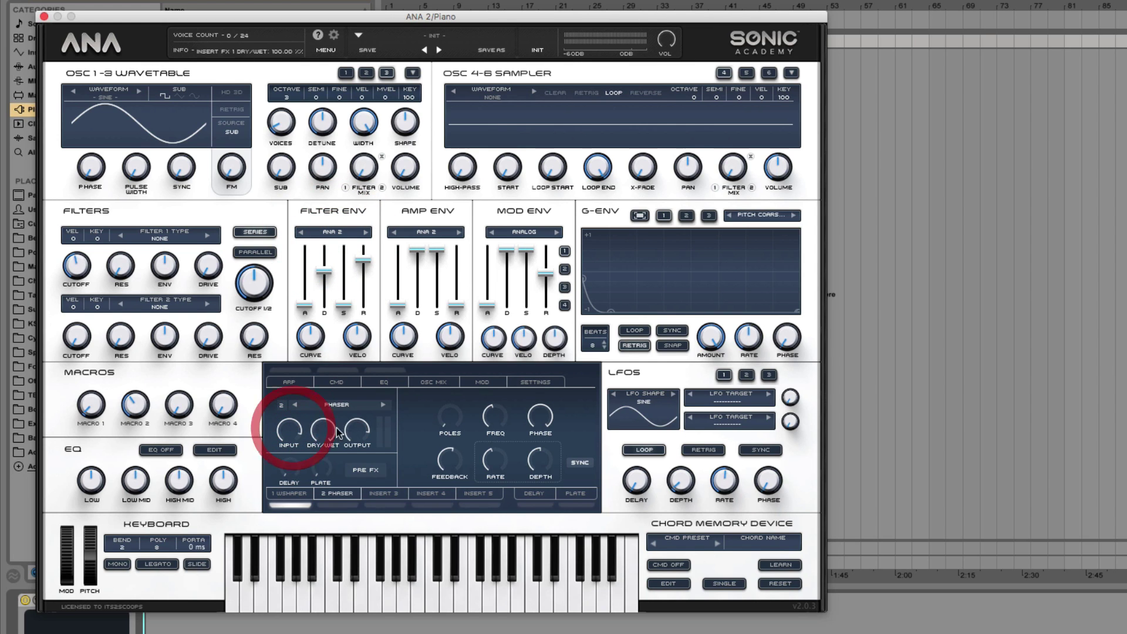
pyautogui.click(353, 433)
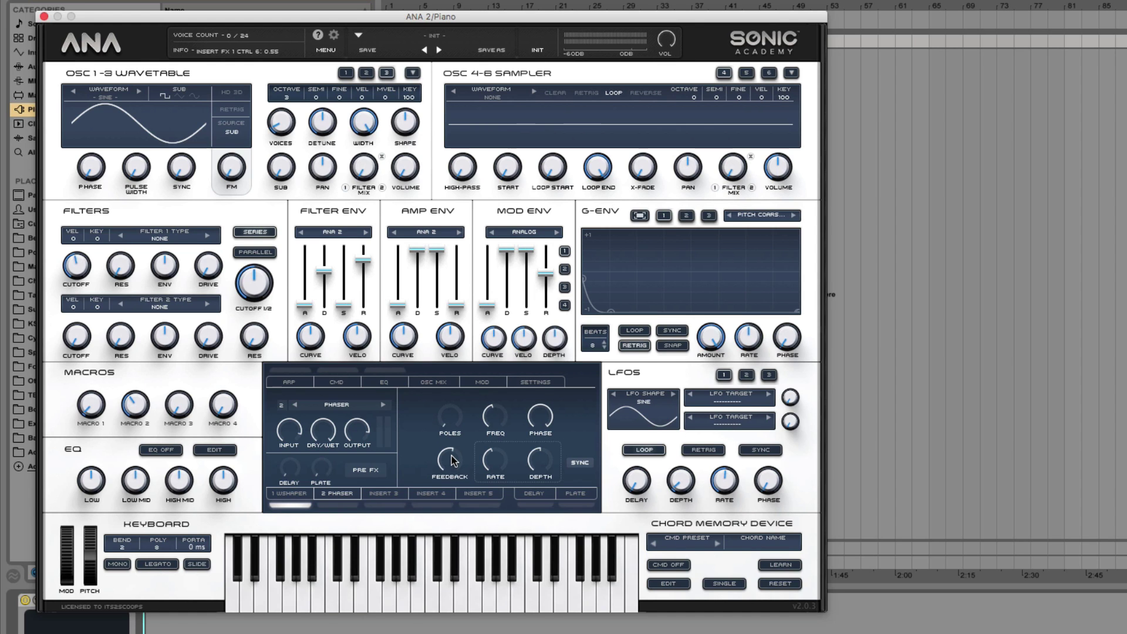
# Set the phaser's feedback to maximum and its rate and depth to zero, and activate the effect.
pyautogui.moveTo(452, 461); pyautogui.dragTo(466, 335)
pyautogui.moveTo(497, 454); pyautogui.dragTo(505, 627)
pyautogui.moveTo(541, 468); pyautogui.dragTo(540, 624)
pyautogui.moveTo(494, 427); pyautogui.dragTo(498, 457)
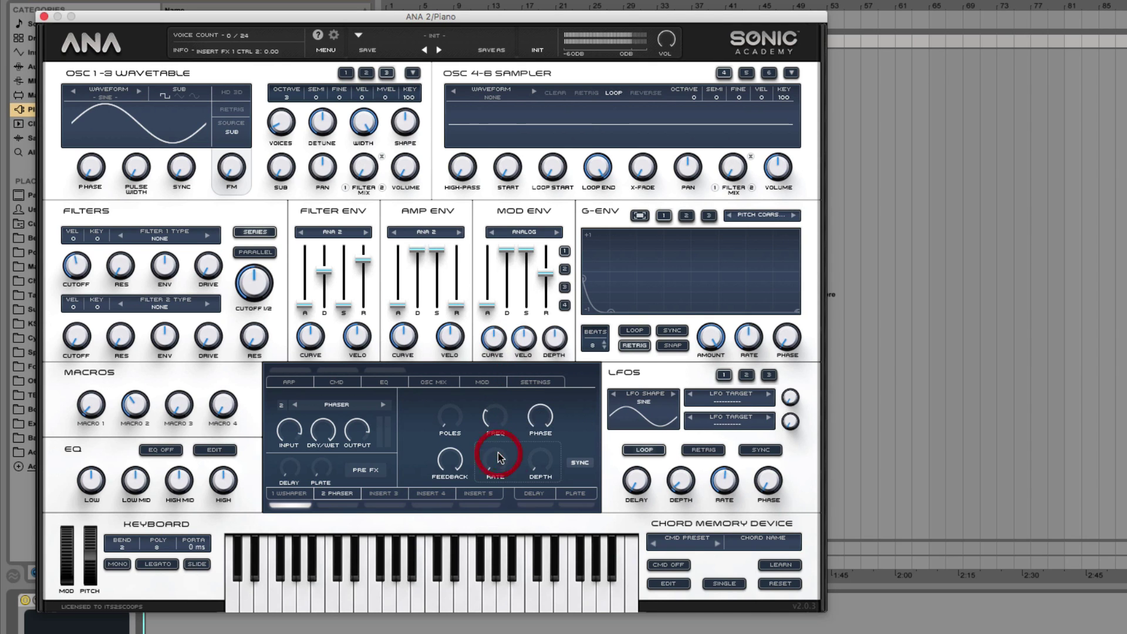
pyautogui.click(327, 508)
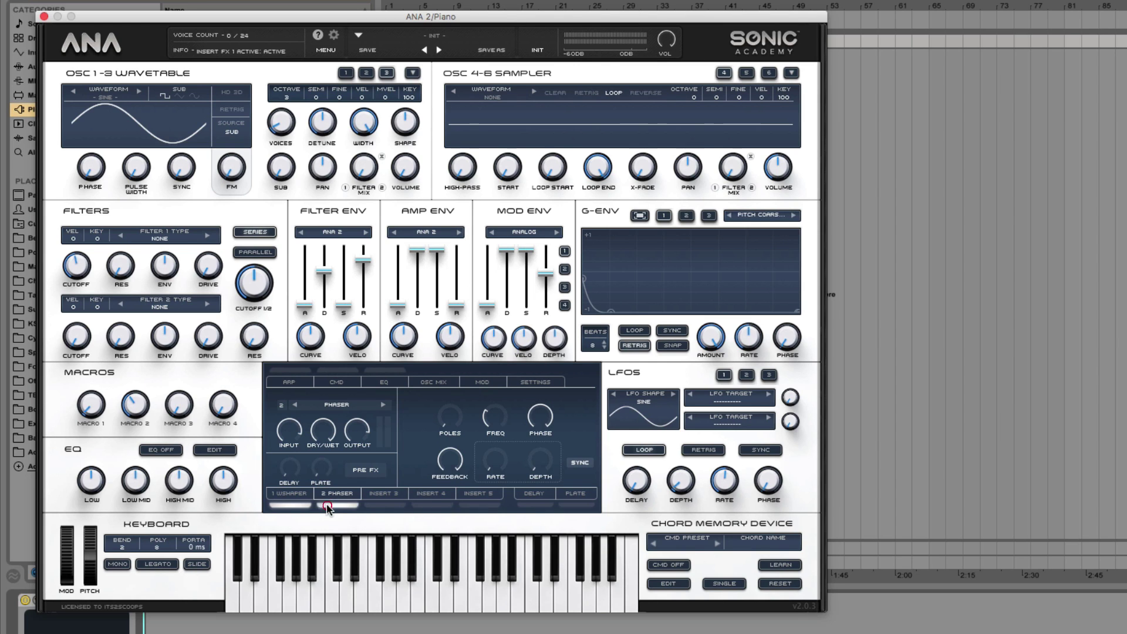
# Lower the phaser's frequency control to about 0.22 and assign it to Macro 3.
pyautogui.moveTo(490, 422); pyautogui.dragTo(519, 468)
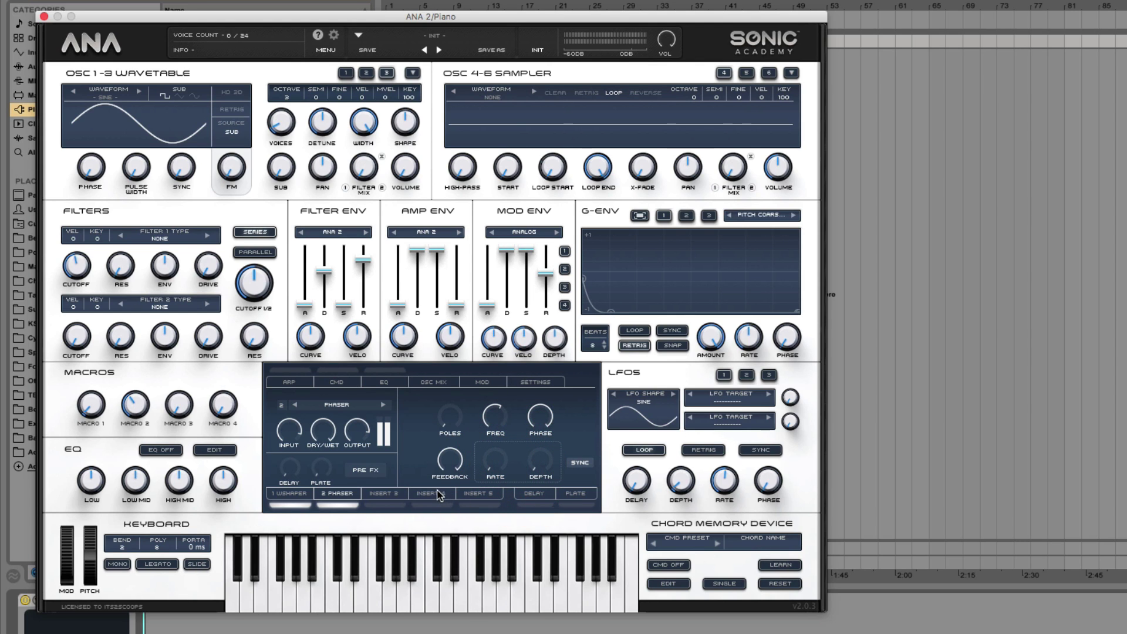
pyautogui.moveTo(494, 417); pyautogui.dragTo(524, 486)
pyautogui.rightClick(495, 418)
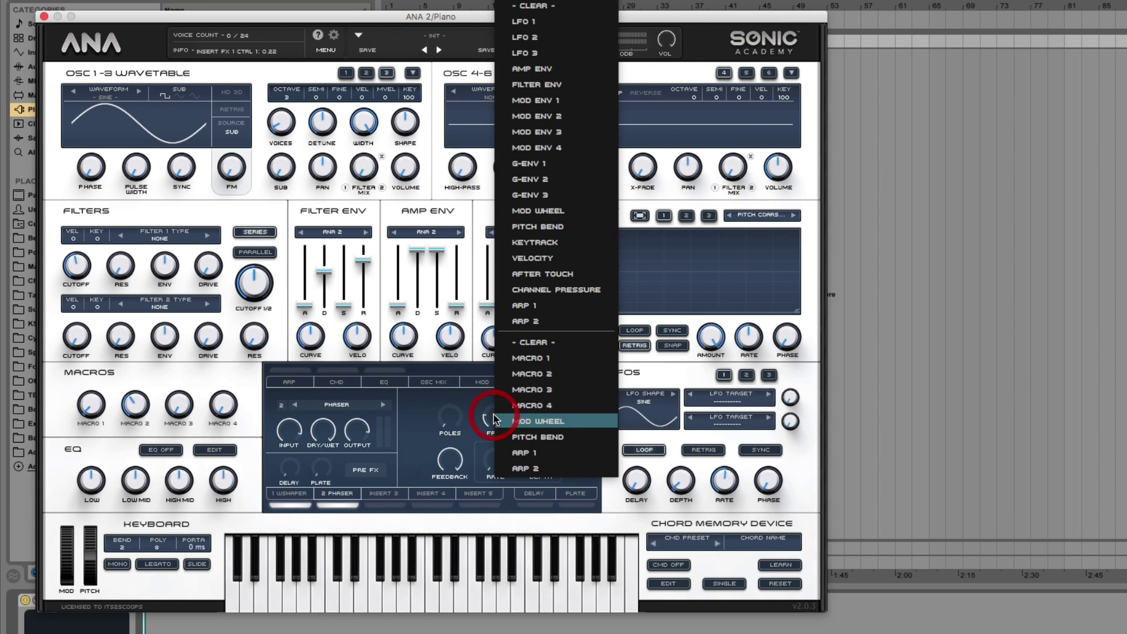
pyautogui.click(535, 414)
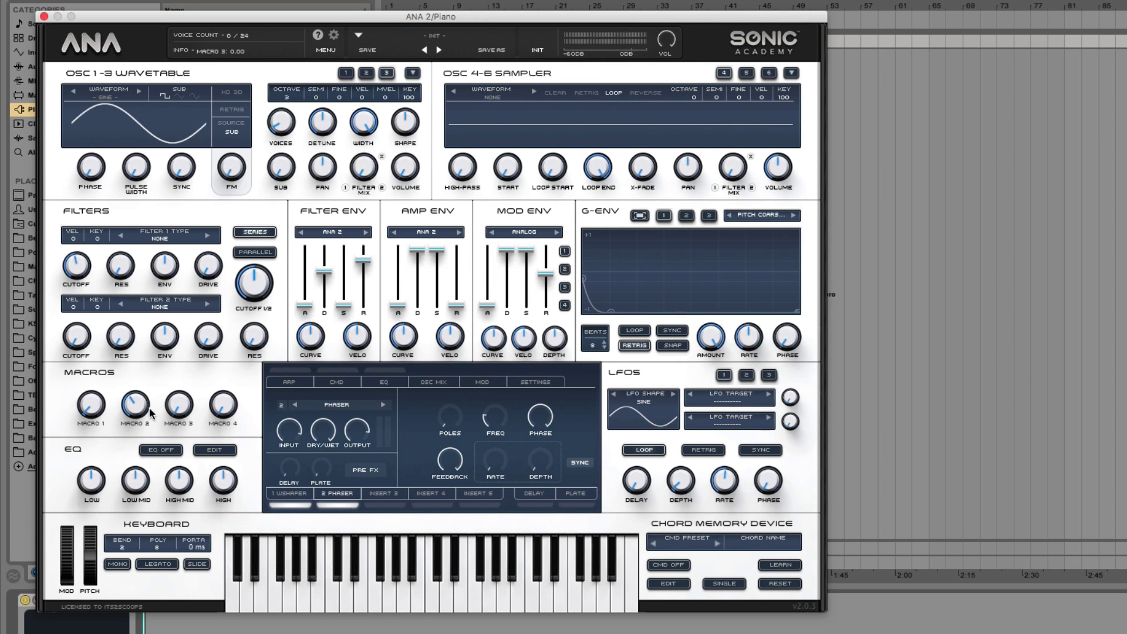
# Raise Macro 3 to about 25 and set the phaser's frequency to about 114 Hz.
pyautogui.click(179, 400)
pyautogui.moveTo(180, 404); pyautogui.dragTo(179, 379)
pyautogui.moveTo(493, 417); pyautogui.dragTo(519, 397)
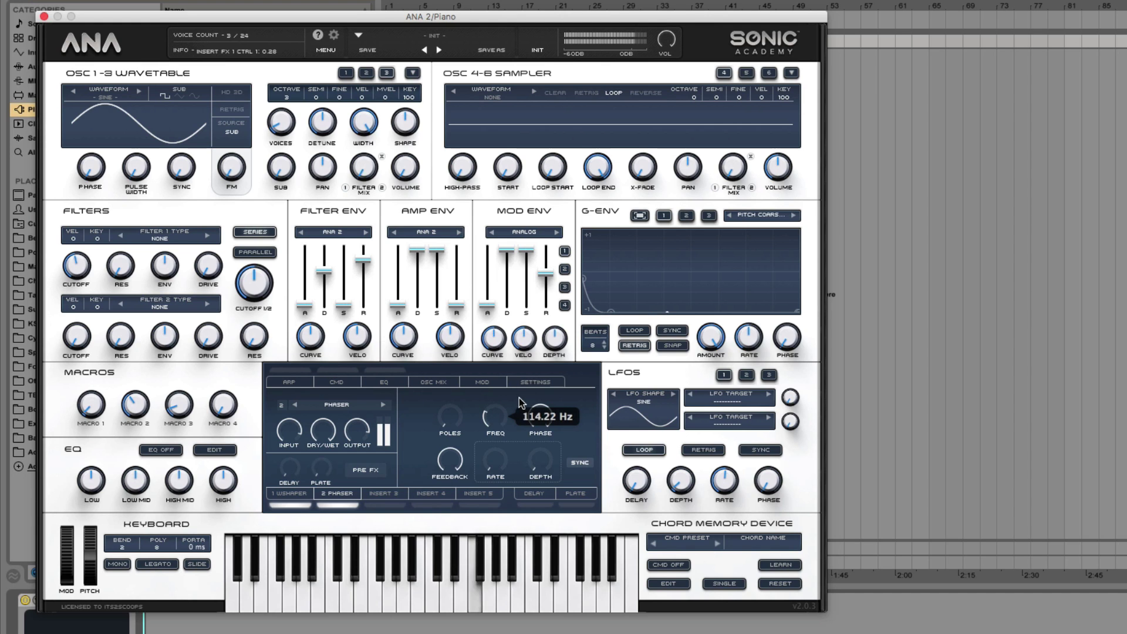
pyautogui.click(180, 412)
pyautogui.moveTo(180, 412); pyautogui.dragTo(181, 392)
# Rebalance the phaser's frequency against Macro 3, trying a higher frequency before lowering it again.
pyautogui.moveTo(495, 418); pyautogui.dragTo(495, 334)
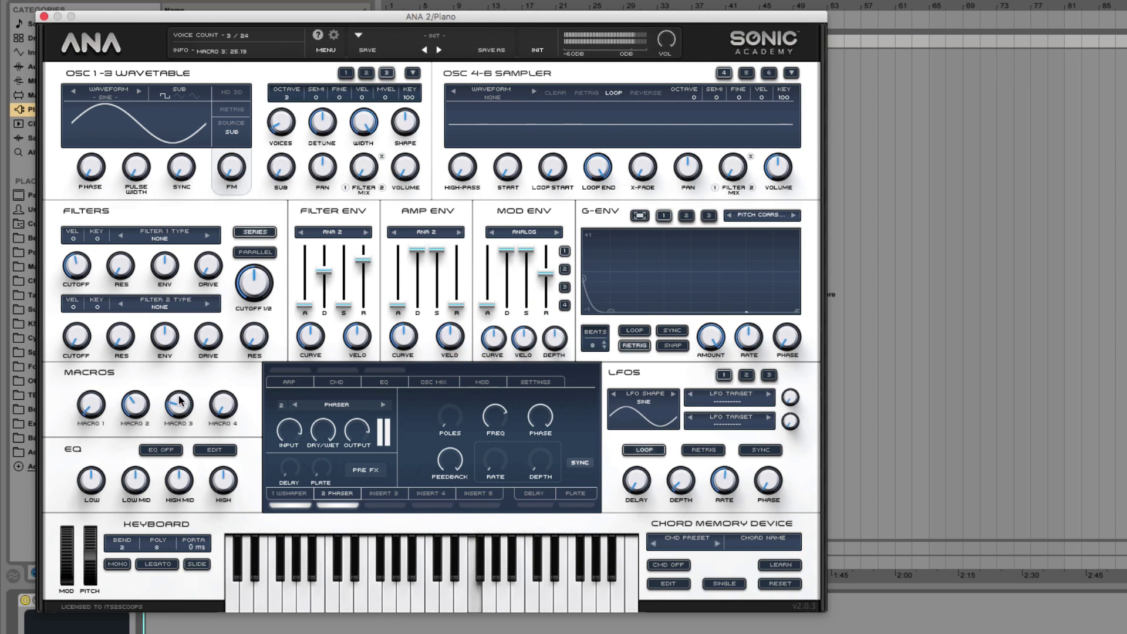
pyautogui.moveTo(180, 414); pyautogui.dragTo(181, 428)
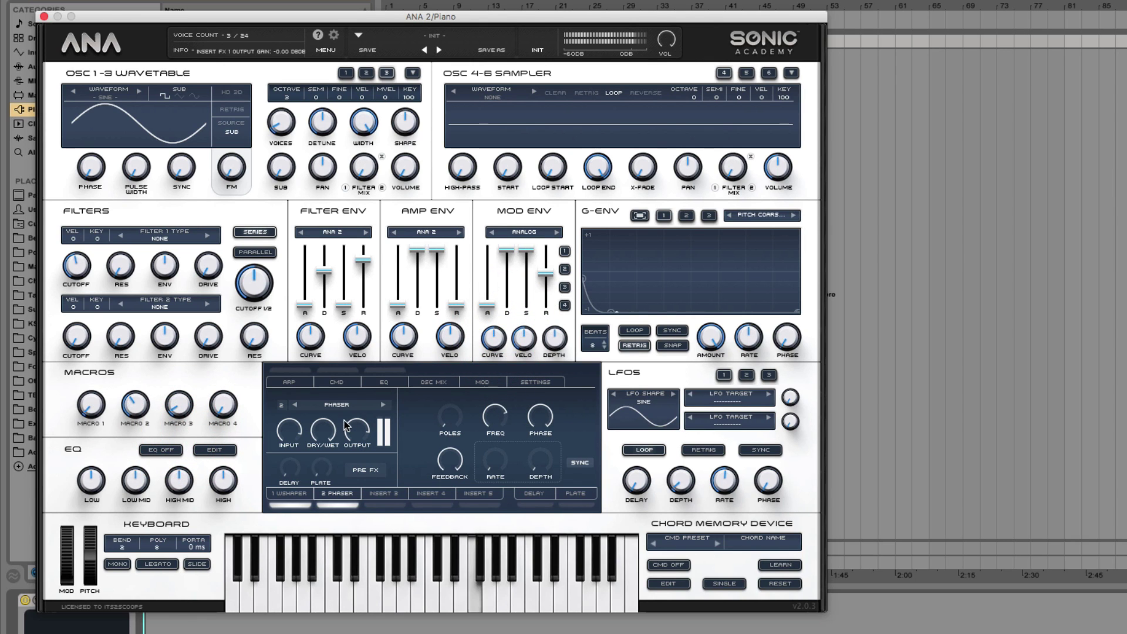
pyautogui.moveTo(505, 418); pyautogui.dragTo(483, 451)
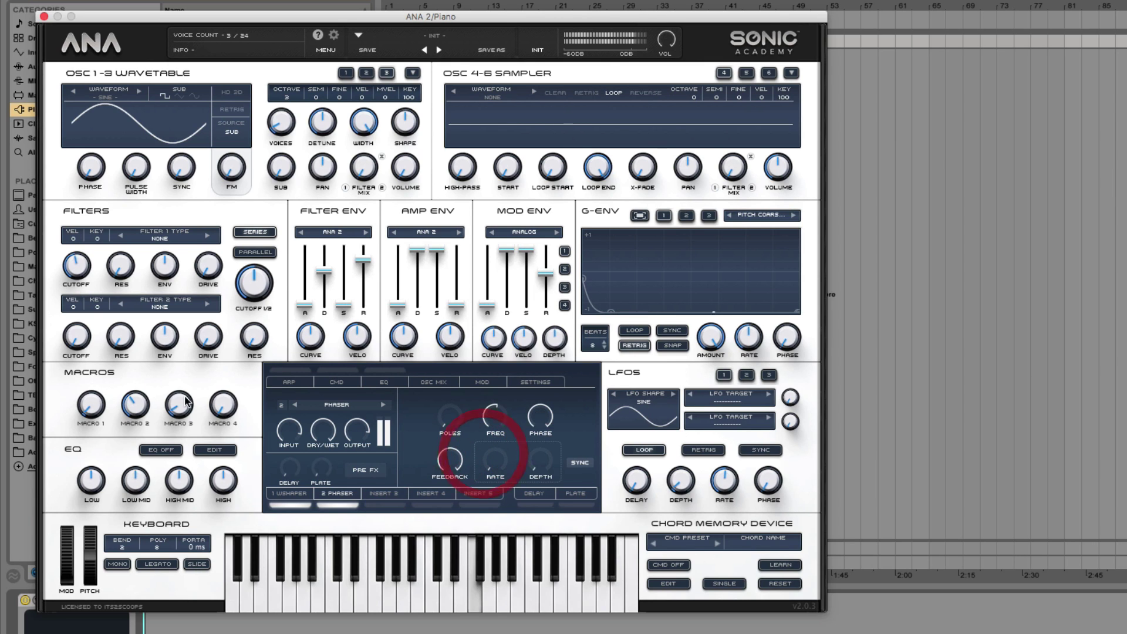
pyautogui.moveTo(187, 402)
pyautogui.mouseDown()
pyautogui.moveTo(189, 429)
pyautogui.moveTo(187, 389)
pyautogui.mouseUp()
pyautogui.moveTo(495, 416)
pyautogui.mouseDown()
pyautogui.moveTo(492, 382)
pyautogui.moveTo(498, 470)
pyautogui.moveTo(514, 418)
pyautogui.moveTo(502, 398)
pyautogui.moveTo(500, 432)
pyautogui.mouseUp()
# Turn Macro 4 well up, raise Macro 3 and set the phaser's phase to maximum.
pyautogui.moveTo(219, 404); pyautogui.dragTo(228, 282)
pyautogui.moveTo(180, 409); pyautogui.dragTo(182, 380)
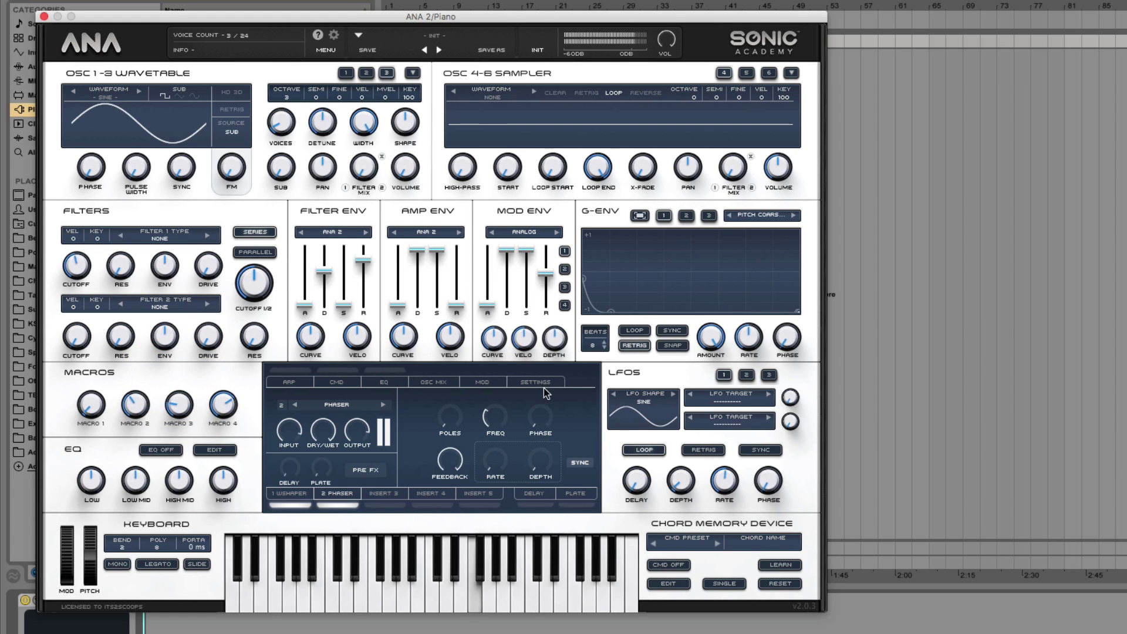
pyautogui.moveTo(542, 407); pyautogui.dragTo(541, 86)
pyautogui.moveTo(503, 409); pyautogui.dragTo(502, 408)
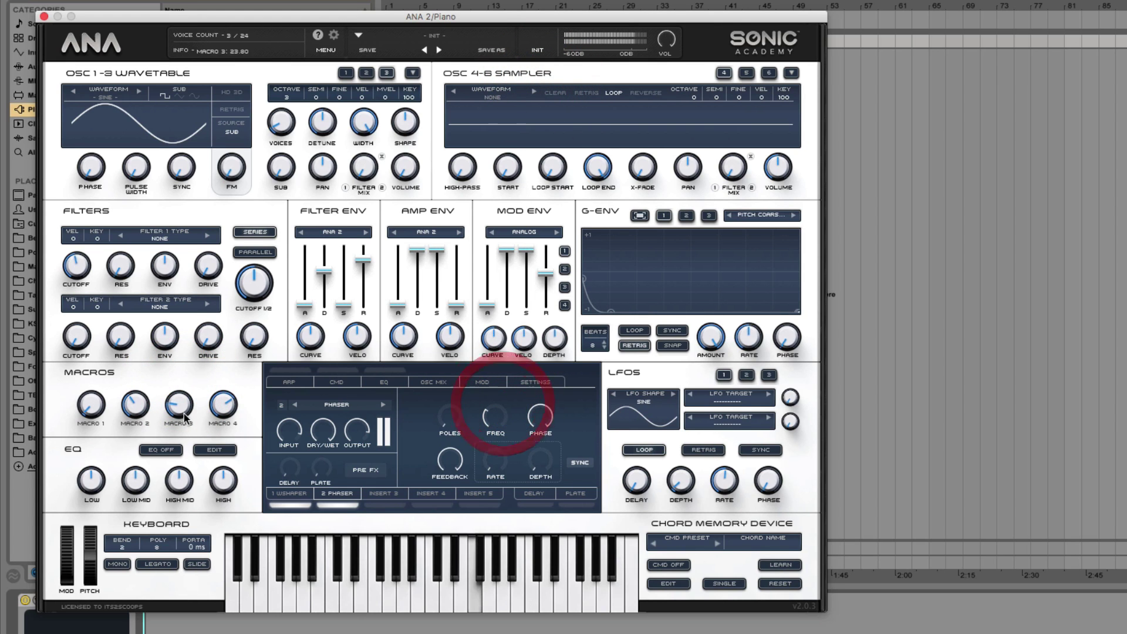
pyautogui.moveTo(179, 405); pyautogui.dragTo(189, 378)
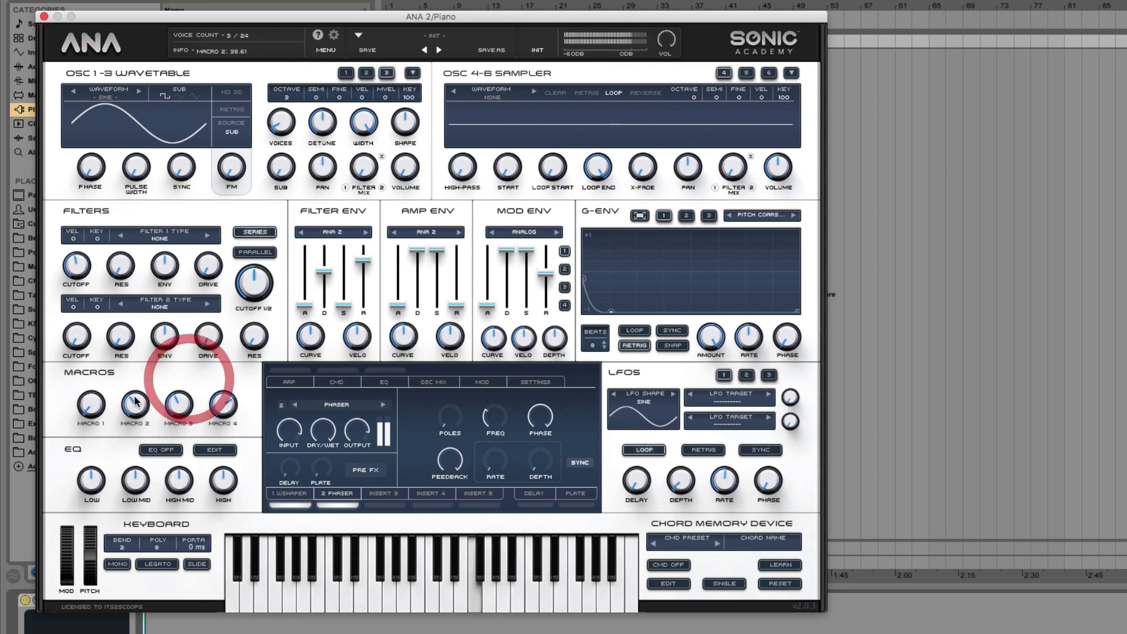
# Lower Macros 2, 3 and 4 to roughly a quarter of their range or less.
pyautogui.moveTo(135, 404); pyautogui.dragTo(136, 445)
pyautogui.moveTo(179, 403); pyautogui.dragTo(180, 503)
pyautogui.moveTo(222, 401); pyautogui.dragTo(227, 486)
pyautogui.moveTo(190, 409); pyautogui.dragTo(219, 336)
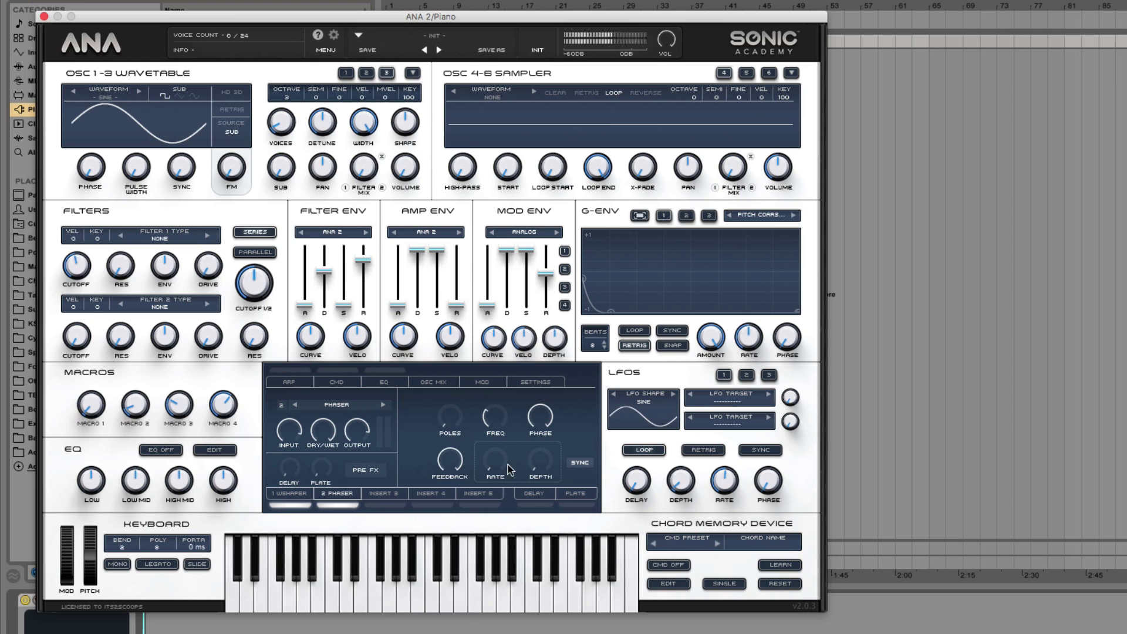
pyautogui.moveTo(196, 400); pyautogui.dragTo(238, 481)
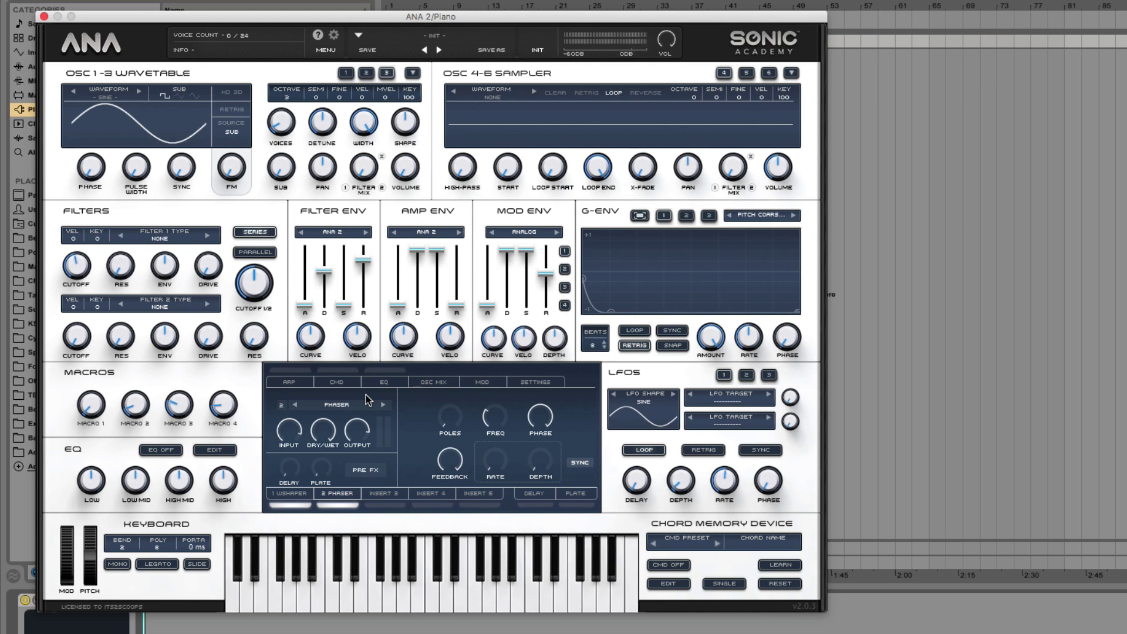
# Browse the distortion types available for effect insert 1, keeping WShaper selected.
pyautogui.click(289, 493)
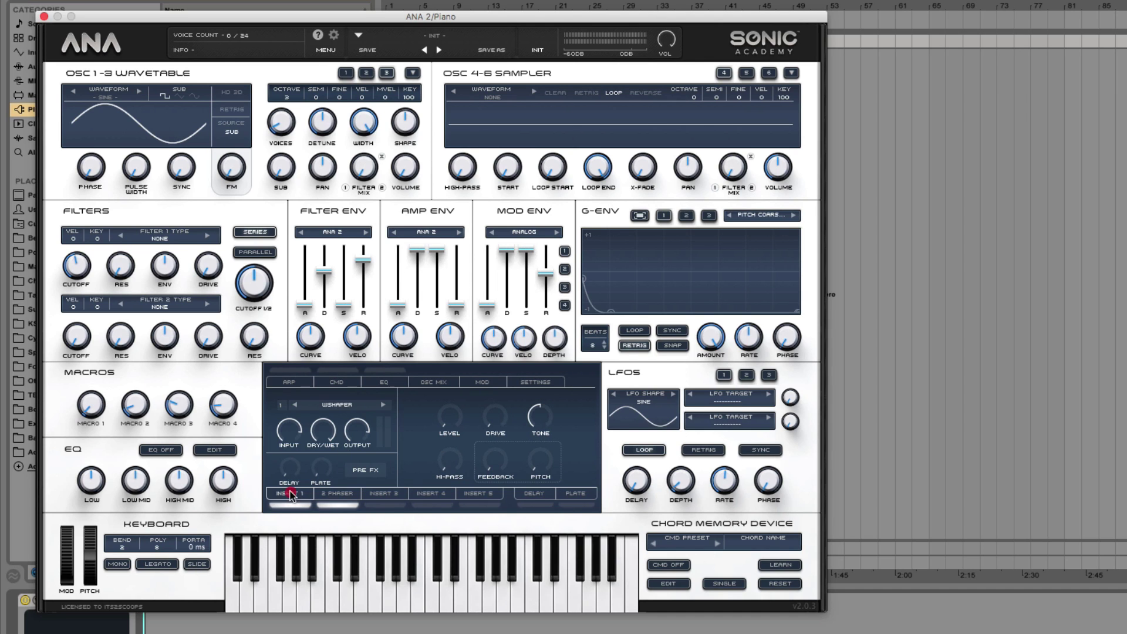
pyautogui.click(329, 404)
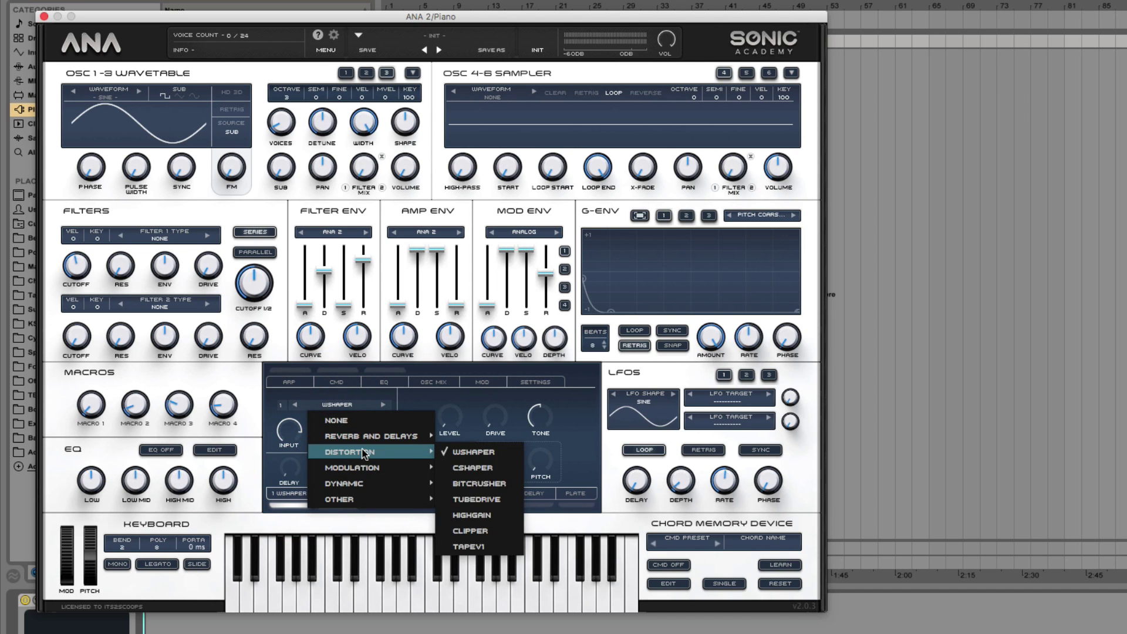
pyautogui.click(459, 399)
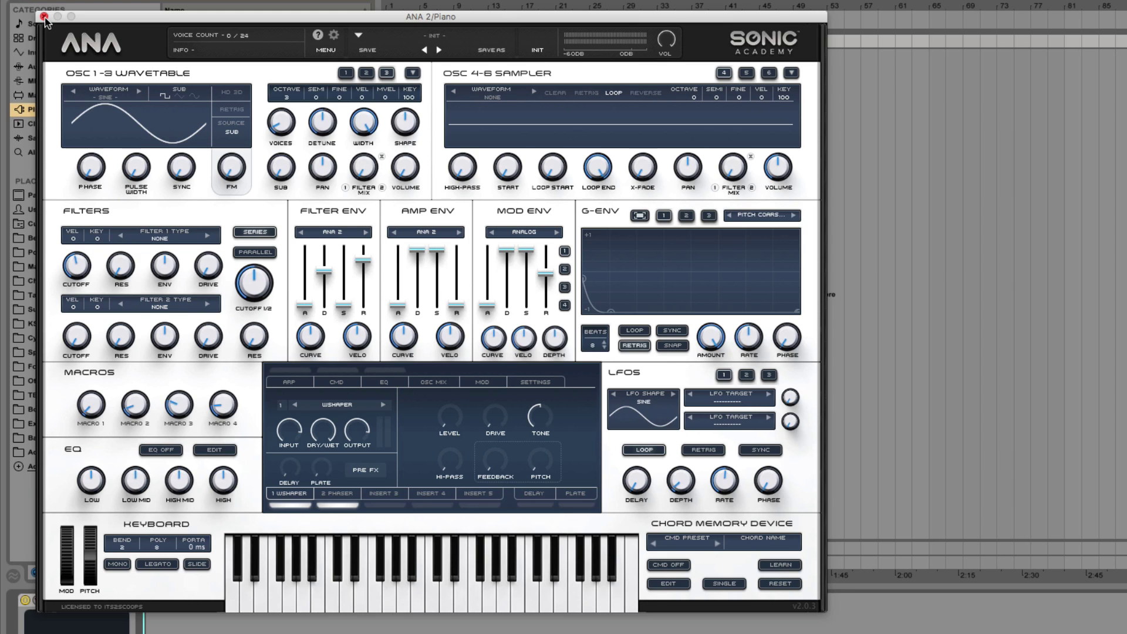